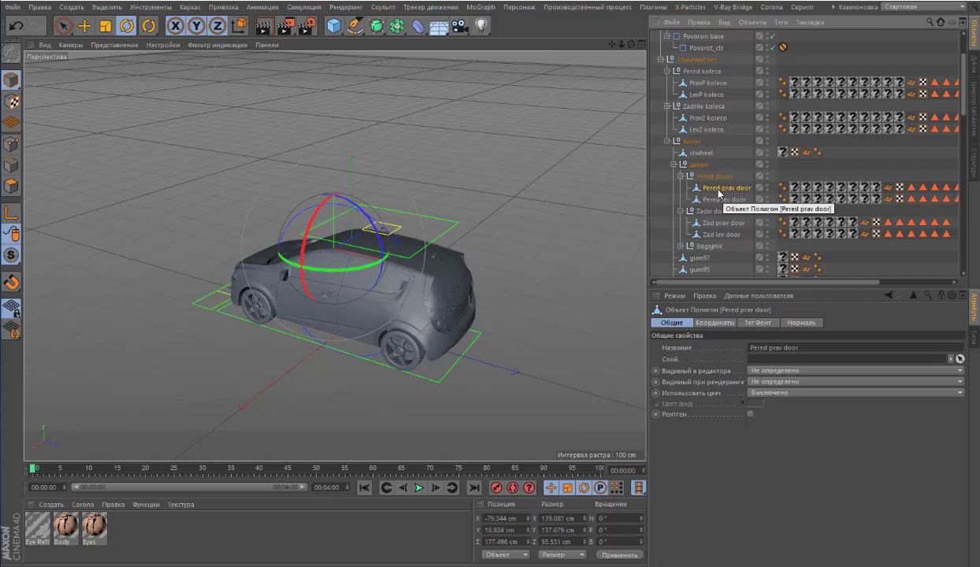
# Try rotating the front right and rear right doors open about their hinges, undoing each rotation
pyautogui.moveTo(630, 49); pyautogui.dragTo(599, 77)
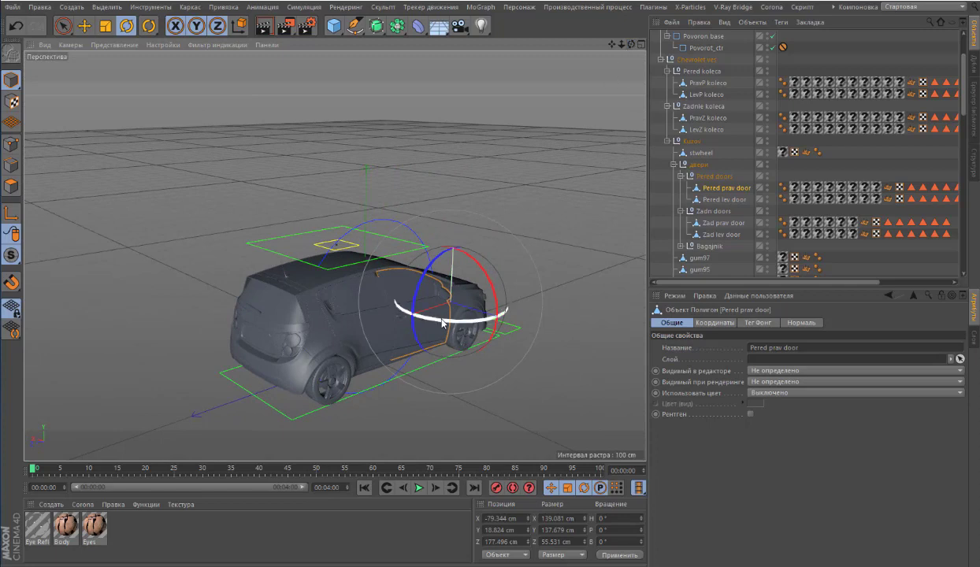
pyautogui.moveTo(463, 317); pyautogui.dragTo(443, 327)
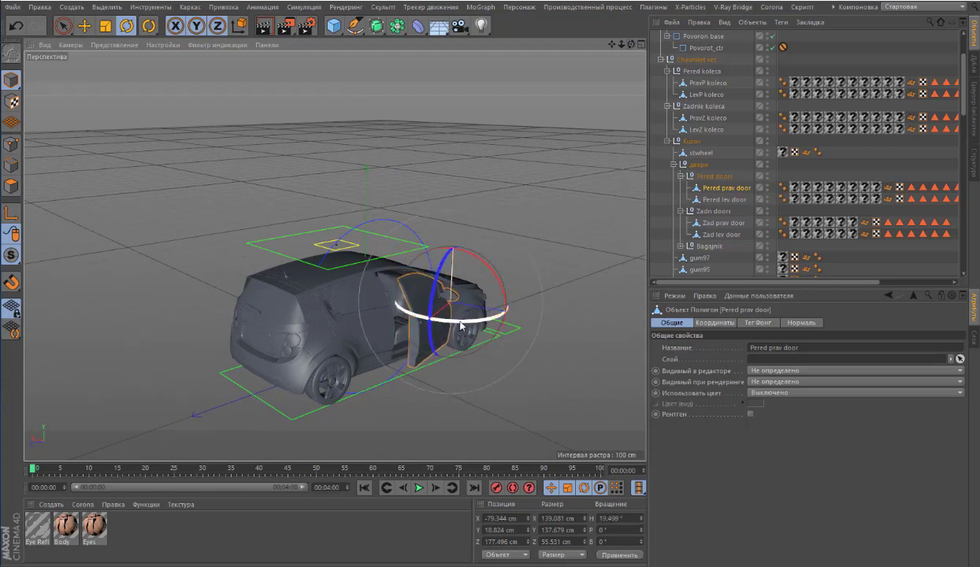
pyautogui.click(15, 25)
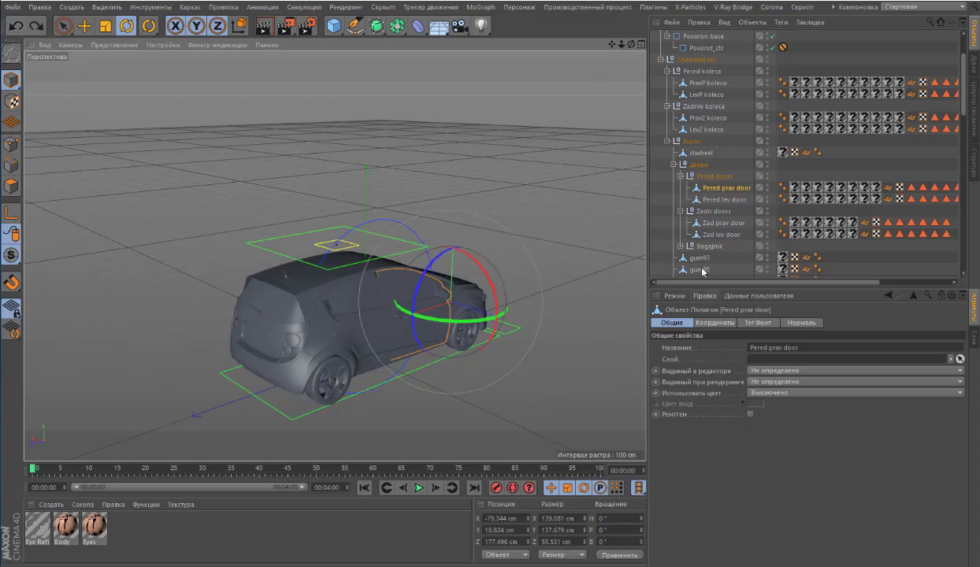
pyautogui.click(701, 221)
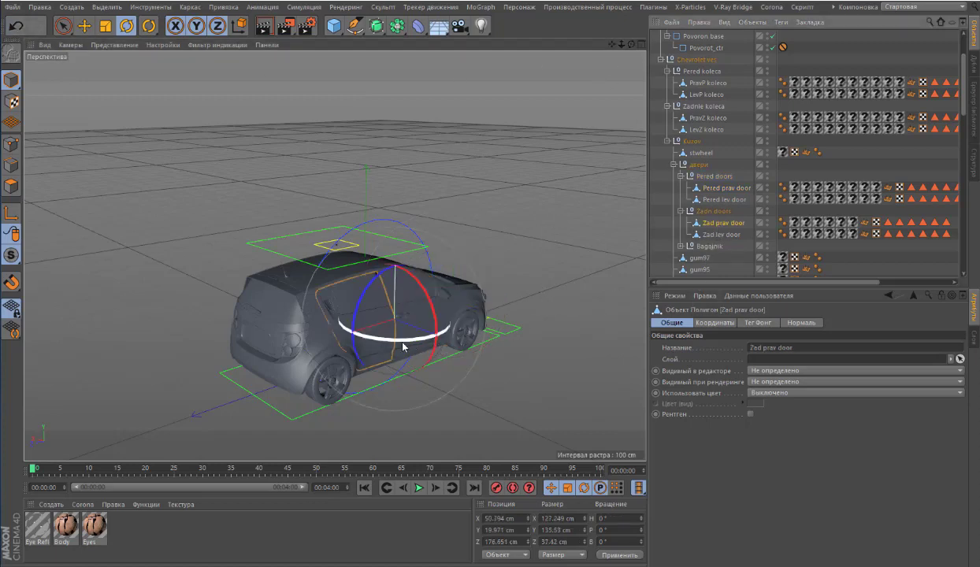
pyautogui.moveTo(403, 346)
pyautogui.mouseDown()
pyautogui.moveTo(448, 344)
pyautogui.moveTo(403, 346)
pyautogui.mouseUp()
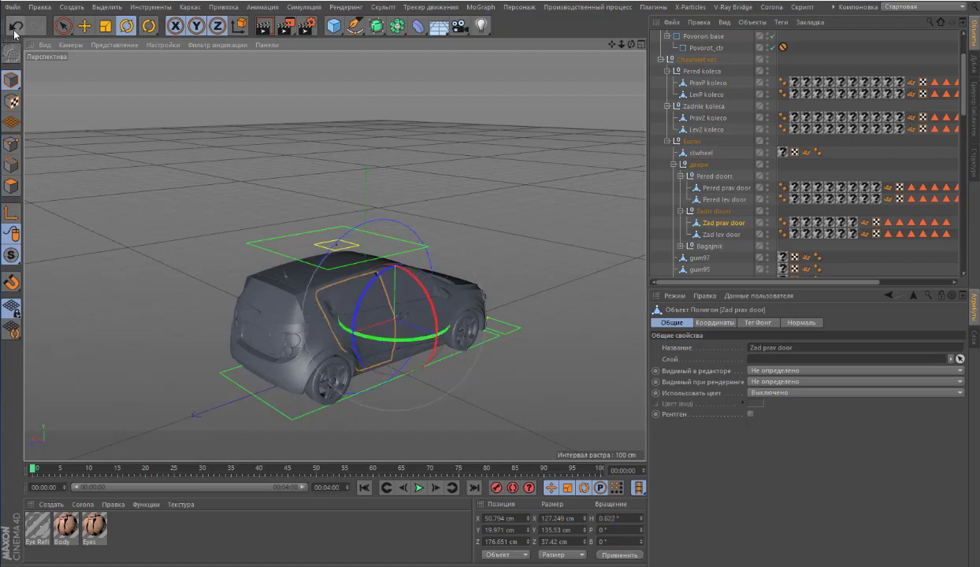
# Rotate the front left door (Pered lev door) open to a heading of about -34.4°
pyautogui.moveTo(630, 46); pyautogui.dragTo(616, 52)
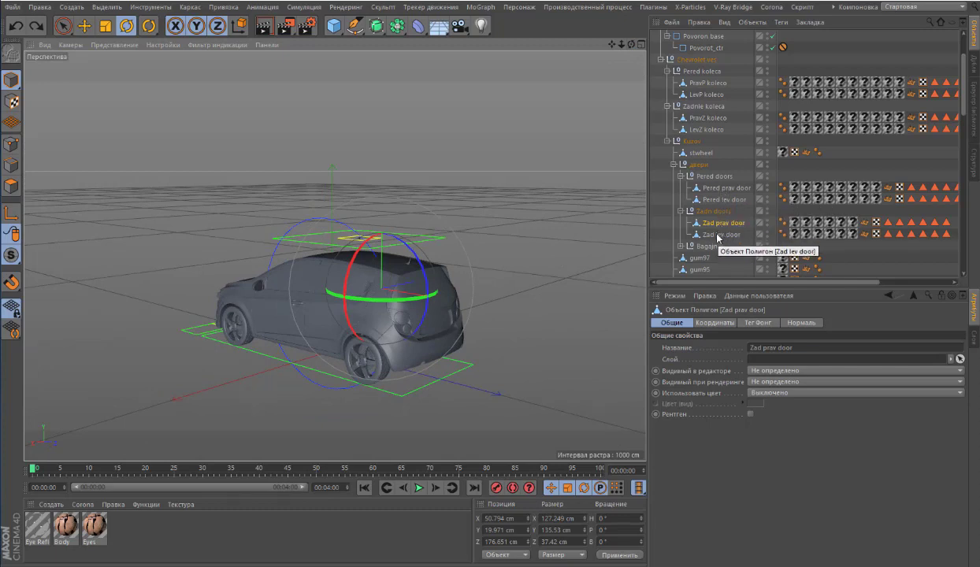
pyautogui.click(701, 199)
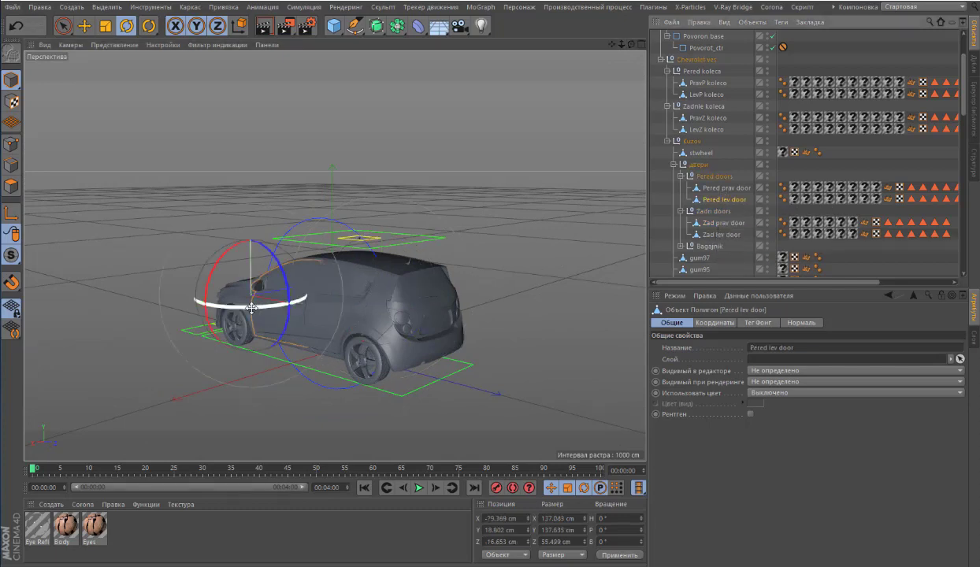
pyautogui.moveTo(240, 306); pyautogui.dragTo(192, 313)
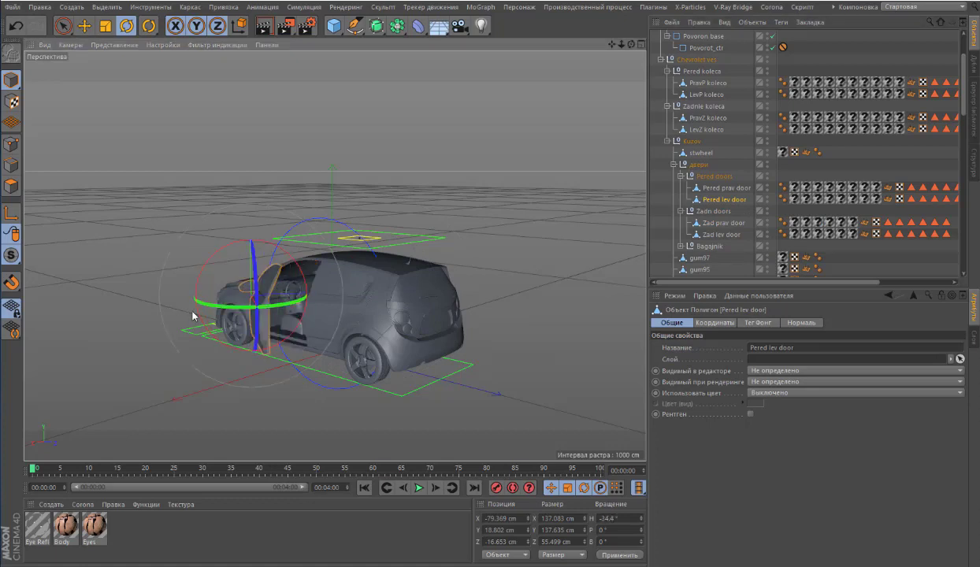
# Try rotating the rear left door (Zad lev door) about its hinge and undo the rotation
pyautogui.click(714, 211)
pyautogui.click(709, 236)
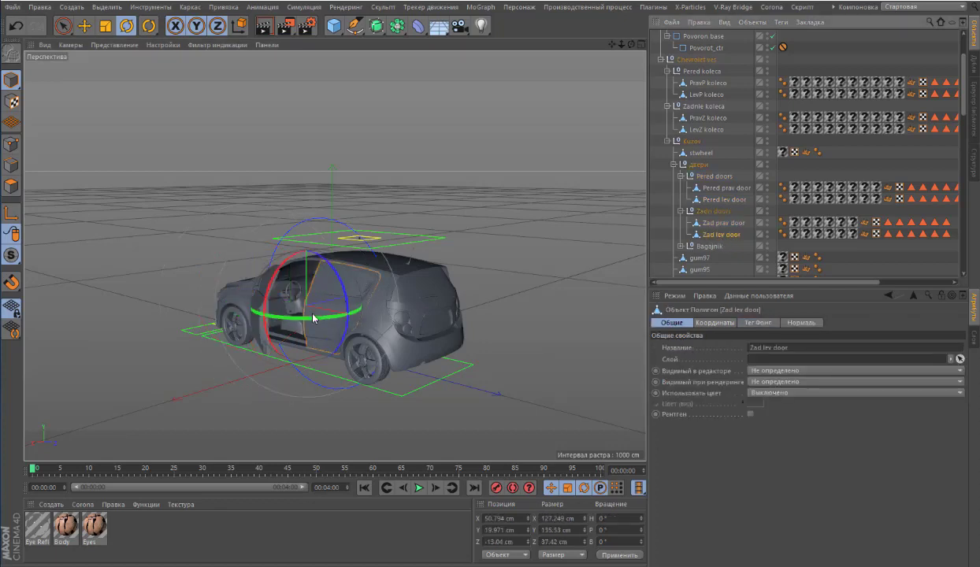
pyautogui.moveTo(300, 314)
pyautogui.mouseDown()
pyautogui.moveTo(262, 324)
pyautogui.moveTo(299, 325)
pyautogui.mouseUp()
pyautogui.click(17, 25)
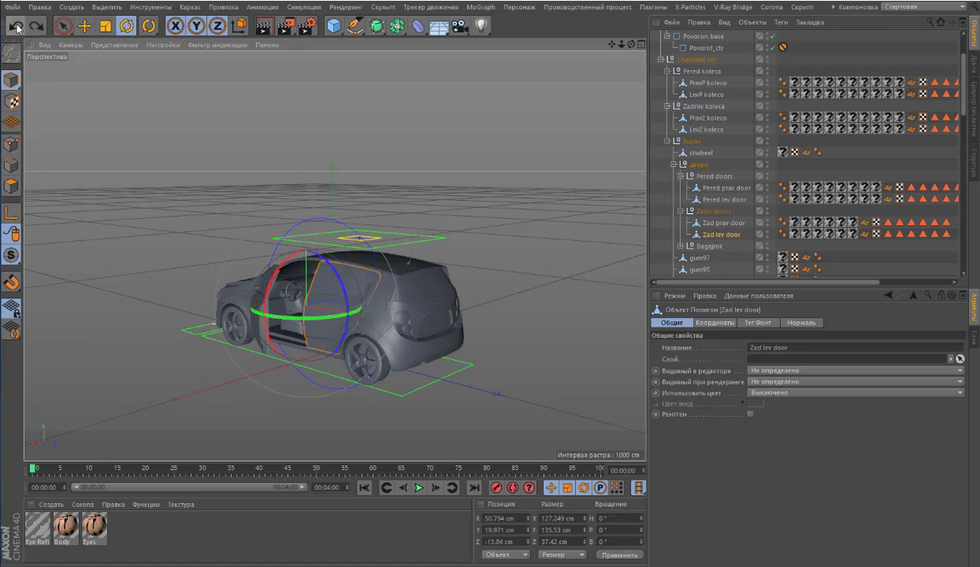
# Try rotating the Bagajnik tailgate open to a heading of about -30.7° and undo it
pyautogui.click(717, 248)
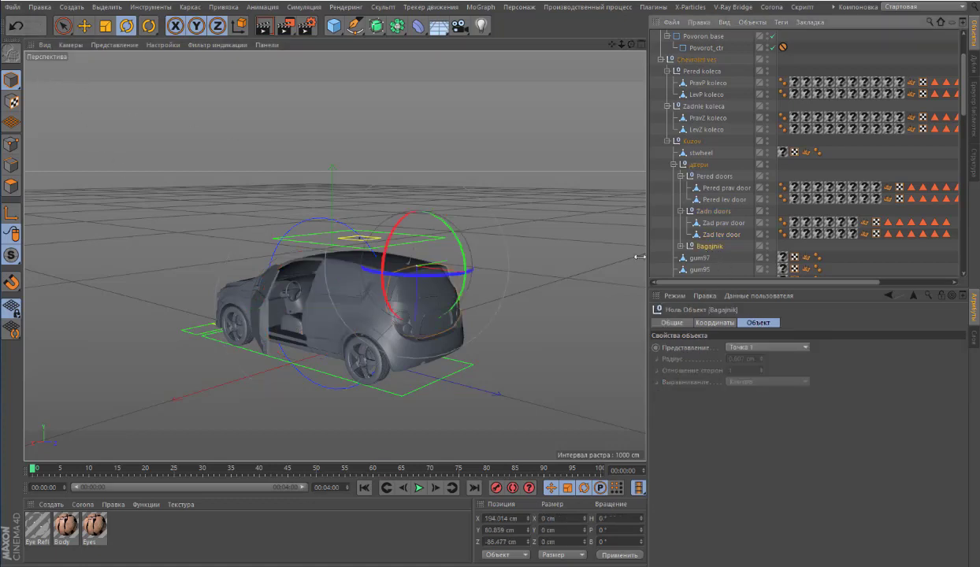
pyautogui.moveTo(464, 253); pyautogui.dragTo(433, 252)
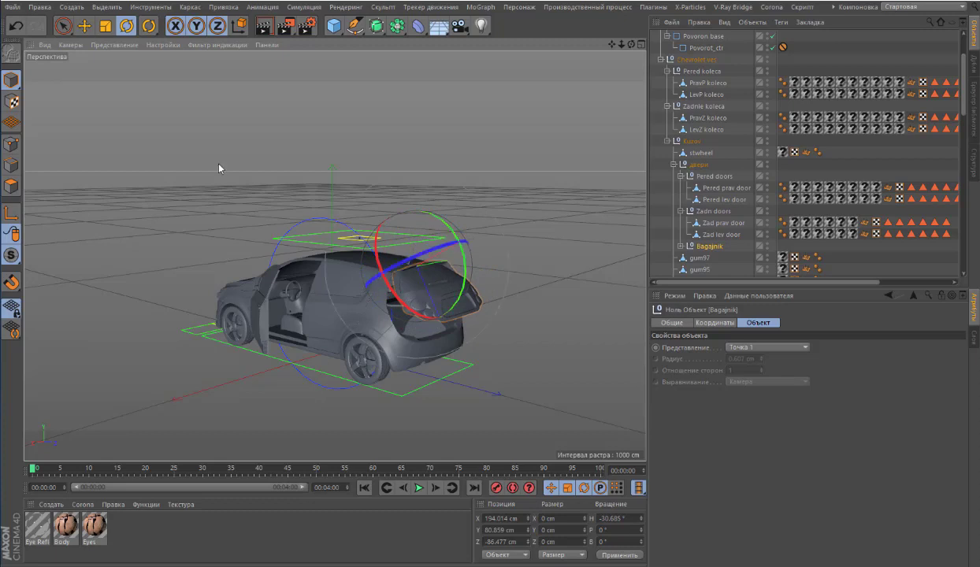
pyautogui.click(15, 28)
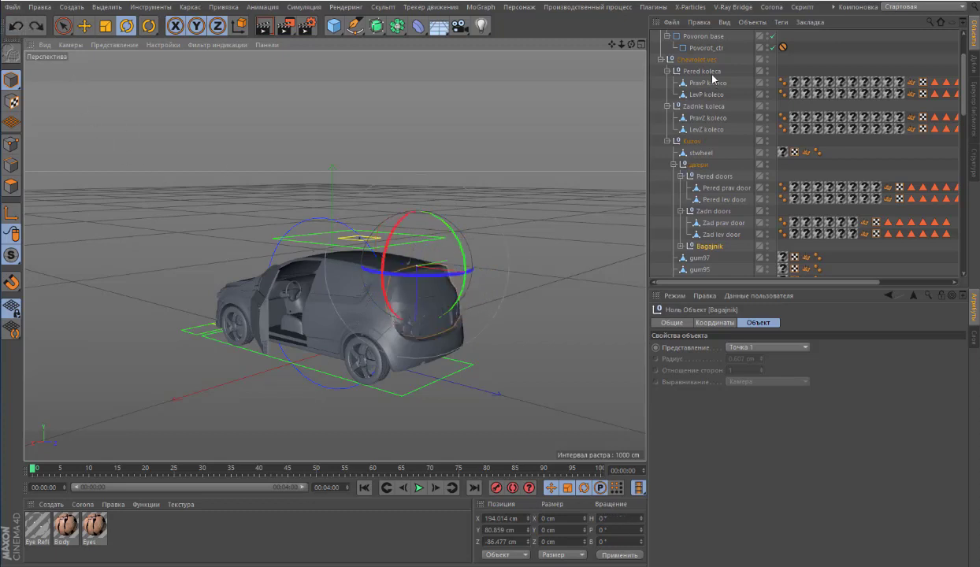
# Move the whole car by its Chevrolet_ctr parent to a Z position of about 15.9 cm
pyautogui.scroll(2, 754, 51)
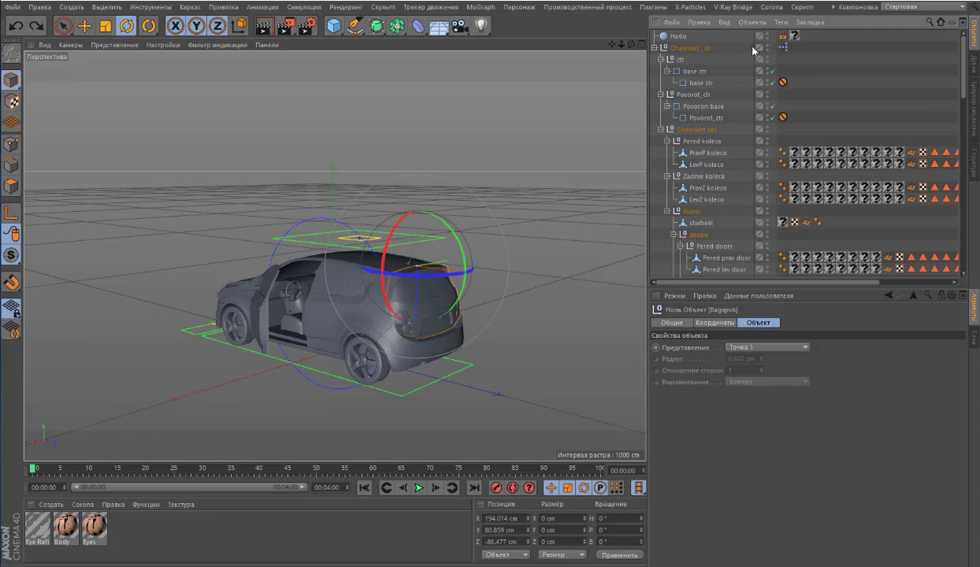
pyautogui.click(703, 48)
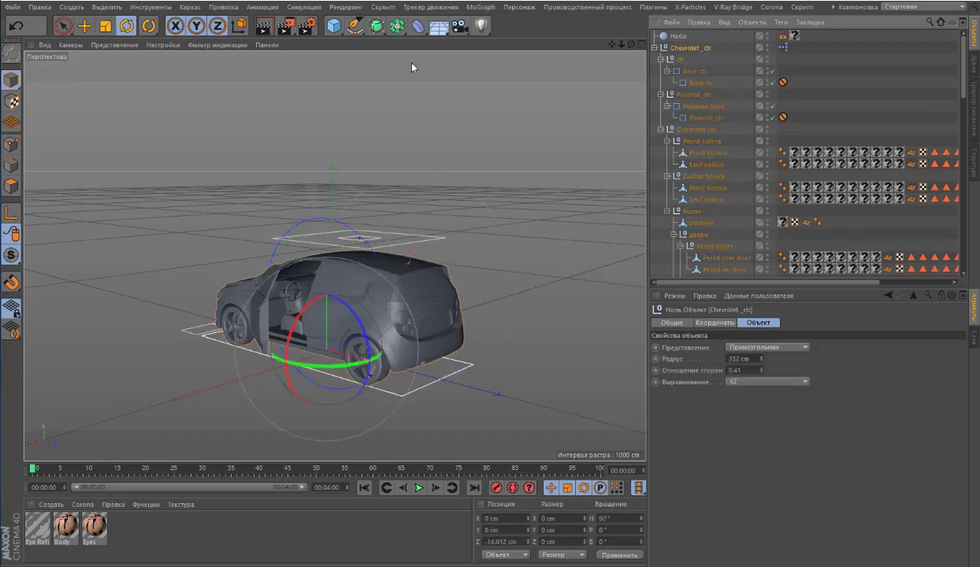
pyautogui.click(83, 25)
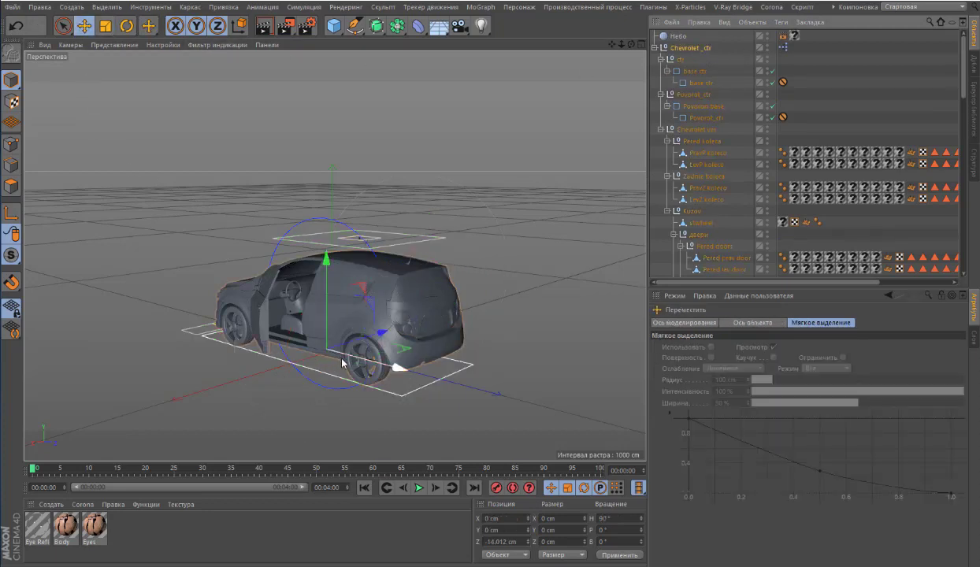
pyautogui.moveTo(394, 366)
pyautogui.mouseDown()
pyautogui.moveTo(477, 398)
pyautogui.moveTo(425, 386)
pyautogui.moveTo(341, 345)
pyautogui.moveTo(492, 404)
pyautogui.moveTo(411, 375)
pyautogui.moveTo(453, 394)
pyautogui.moveTo(410, 378)
pyautogui.moveTo(444, 400)
pyautogui.moveTo(402, 377)
pyautogui.mouseUp()
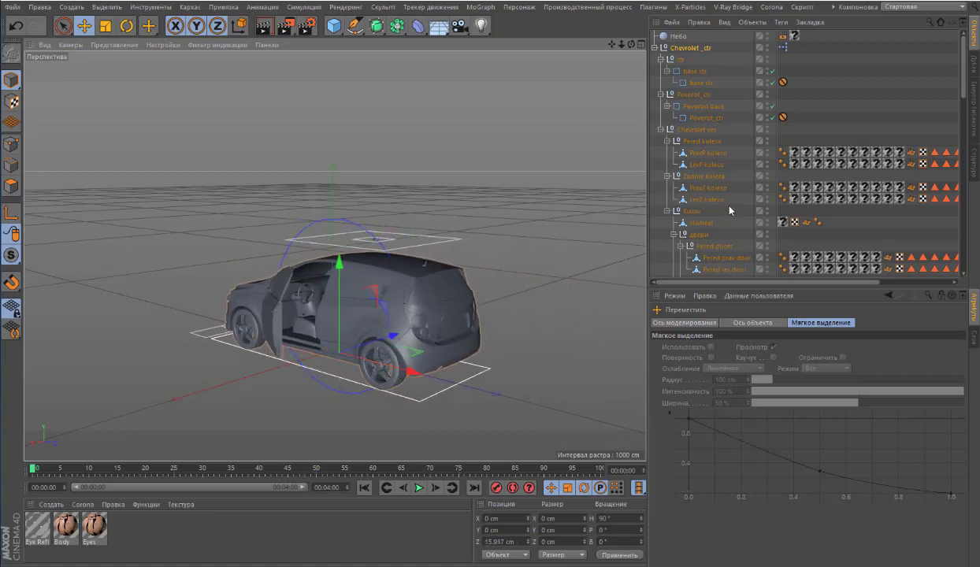
# Try moving the Povorot_ctr steering control about 8 cm along X and undo the move
pyautogui.click(701, 84)
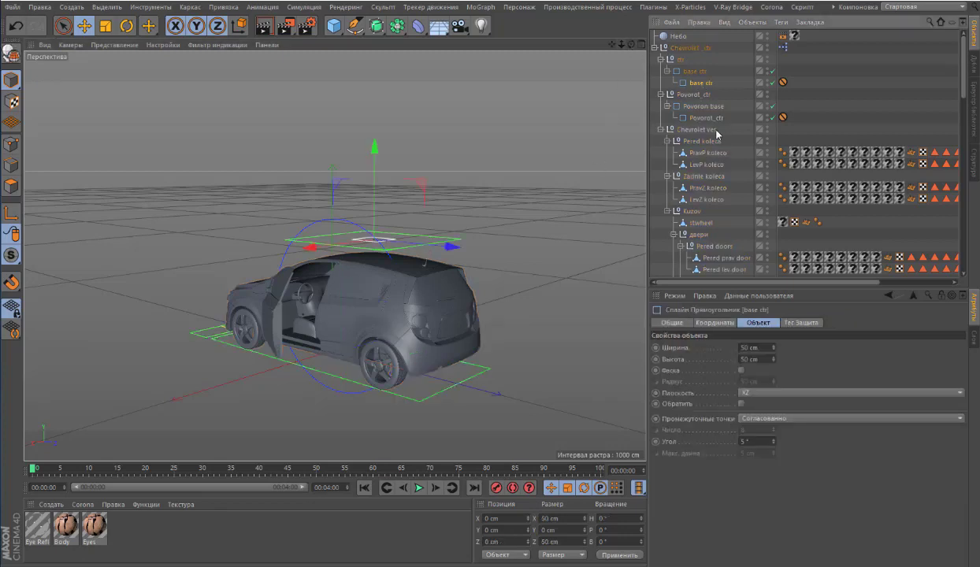
pyautogui.click(686, 118)
pyautogui.moveTo(621, 44); pyautogui.dragTo(591, 58)
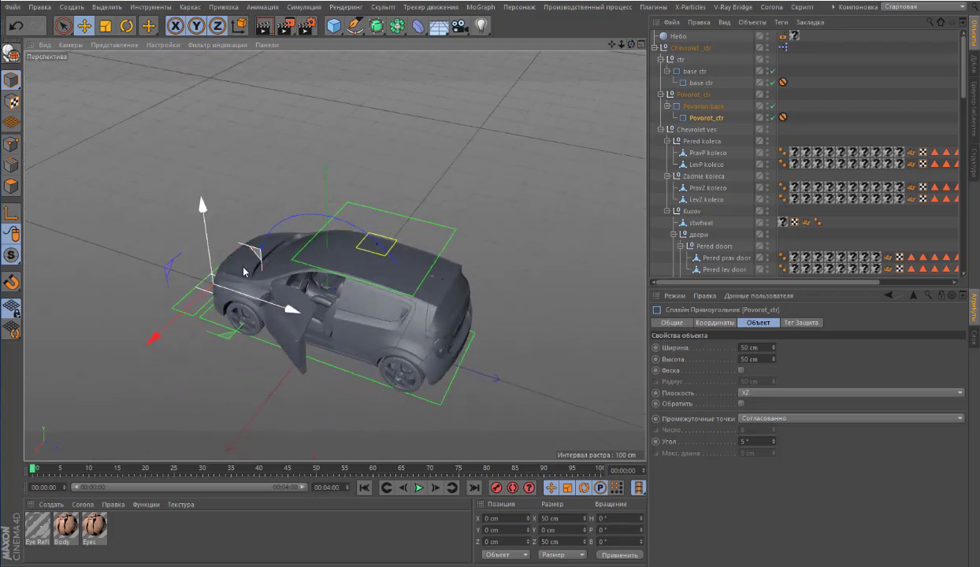
pyautogui.moveTo(172, 315)
pyautogui.mouseDown()
pyautogui.moveTo(187, 314)
pyautogui.moveTo(154, 343)
pyautogui.moveTo(172, 329)
pyautogui.mouseUp()
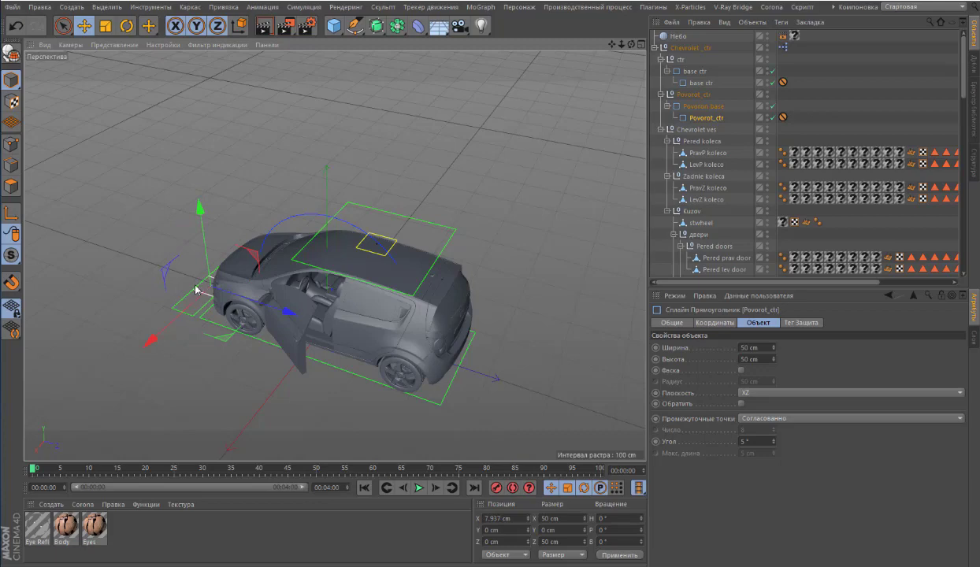
pyautogui.click(15, 30)
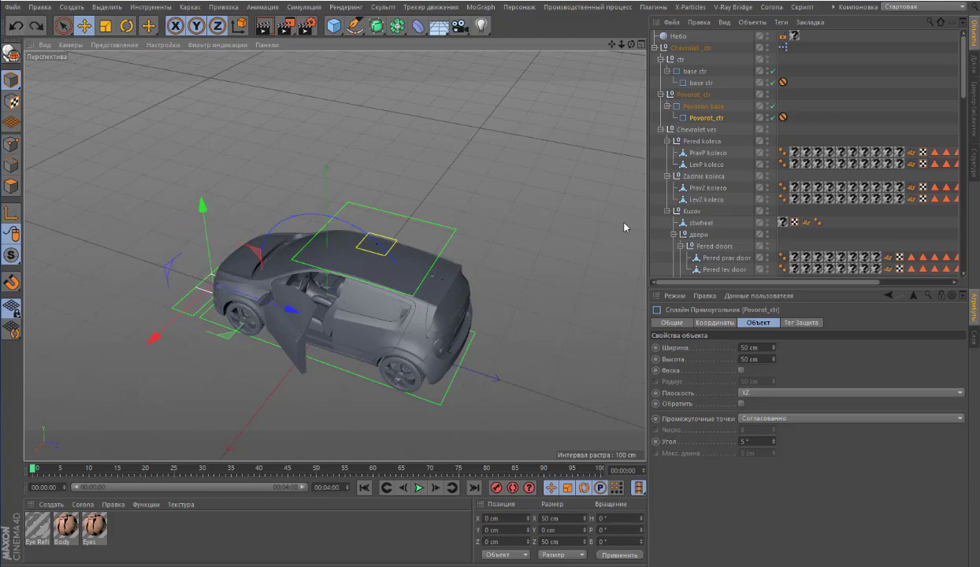
# Close the front left door by setting its H rotation to 0 and applying it
pyautogui.moveTo(630, 49); pyautogui.dragTo(645, 63)
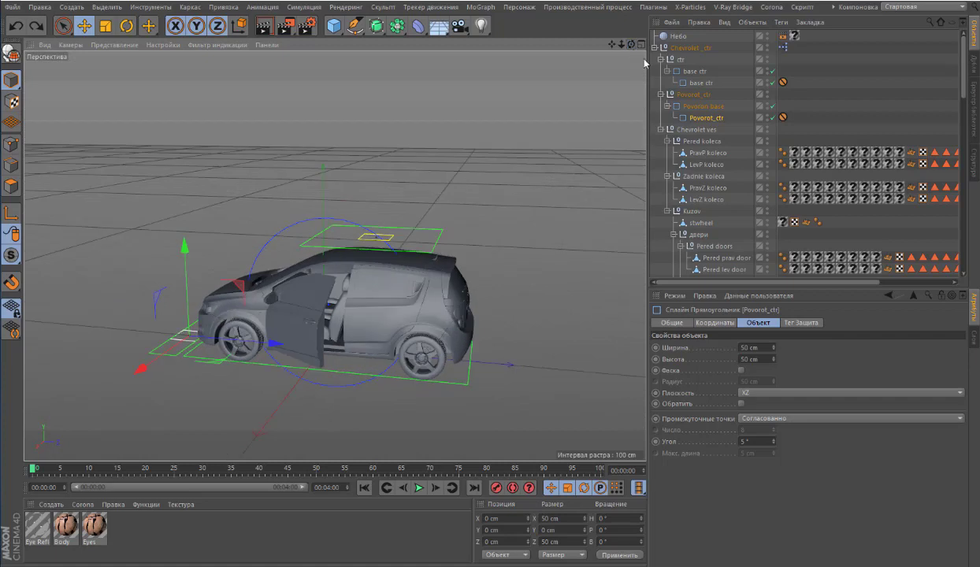
pyautogui.click(291, 317)
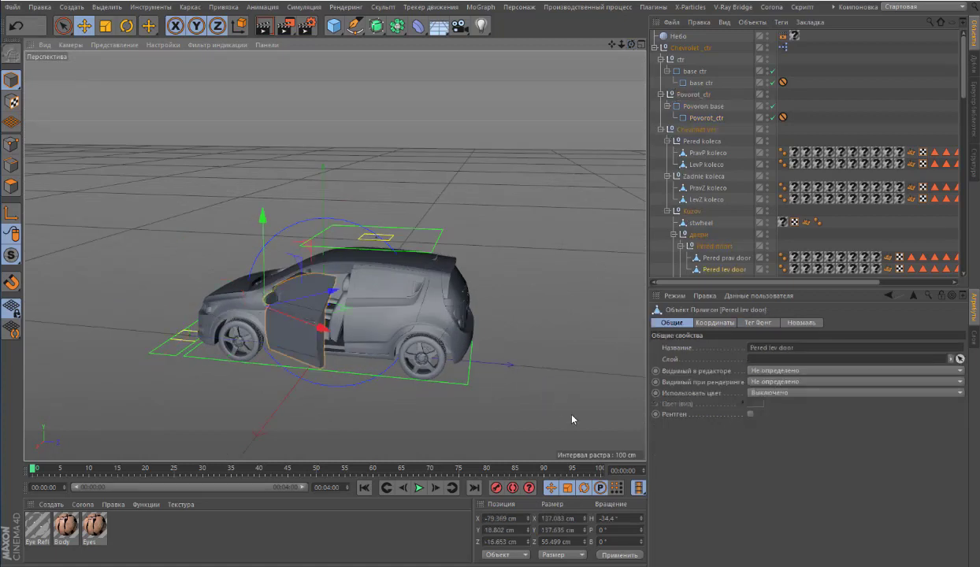
pyautogui.click(624, 521)
pyautogui.write('0')
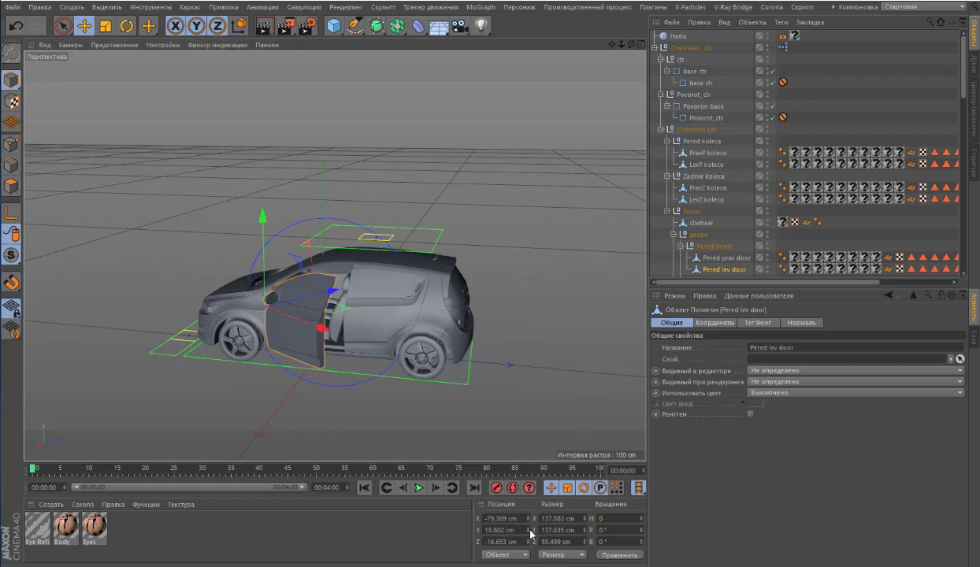
pyautogui.click(617, 555)
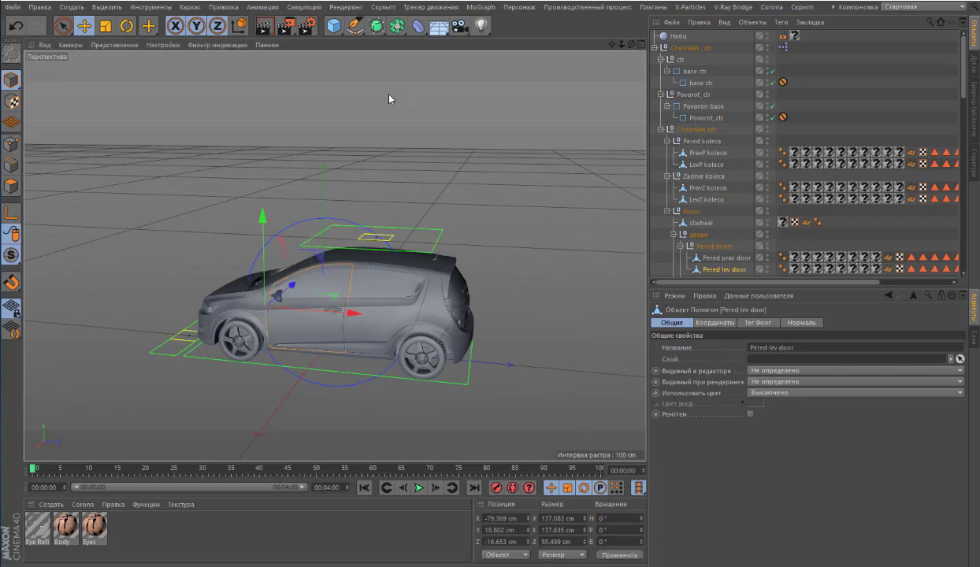
# Try shifting the small base ctr control above the roof along its Z and X axes, and undo the moves
pyautogui.click(692, 83)
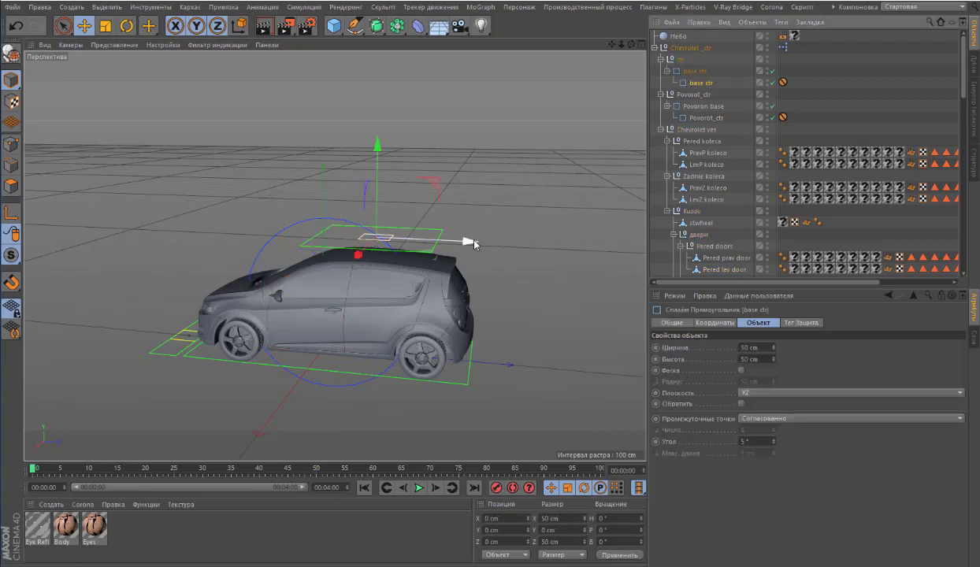
pyautogui.moveTo(471, 237)
pyautogui.mouseDown()
pyautogui.moveTo(442, 245)
pyautogui.moveTo(498, 250)
pyautogui.moveTo(435, 238)
pyautogui.moveTo(495, 248)
pyautogui.moveTo(458, 245)
pyautogui.mouseUp()
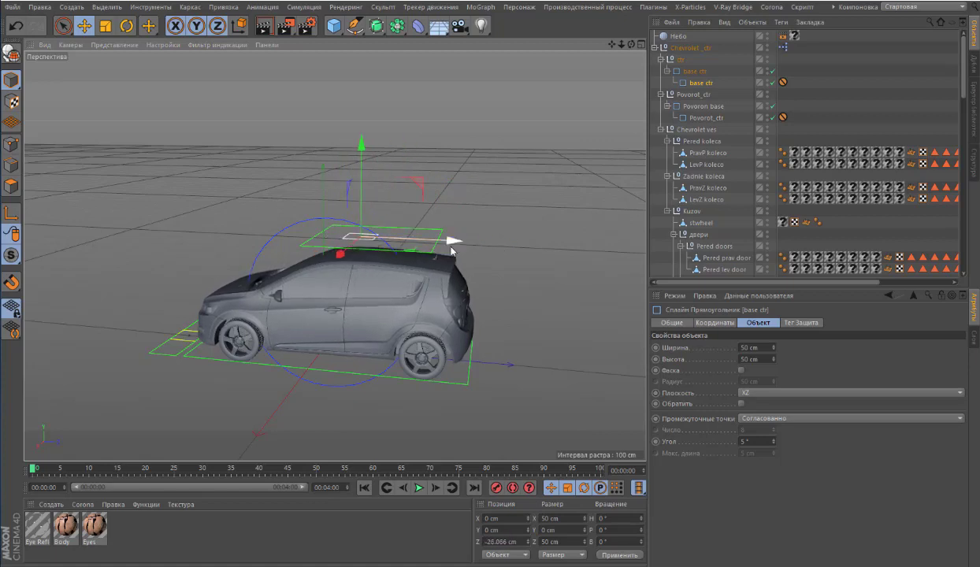
pyautogui.moveTo(347, 256)
pyautogui.mouseDown()
pyautogui.moveTo(330, 264)
pyautogui.moveTo(356, 254)
pyautogui.moveTo(362, 233)
pyautogui.moveTo(364, 248)
pyautogui.moveTo(337, 257)
pyautogui.moveTo(350, 260)
pyautogui.mouseUp()
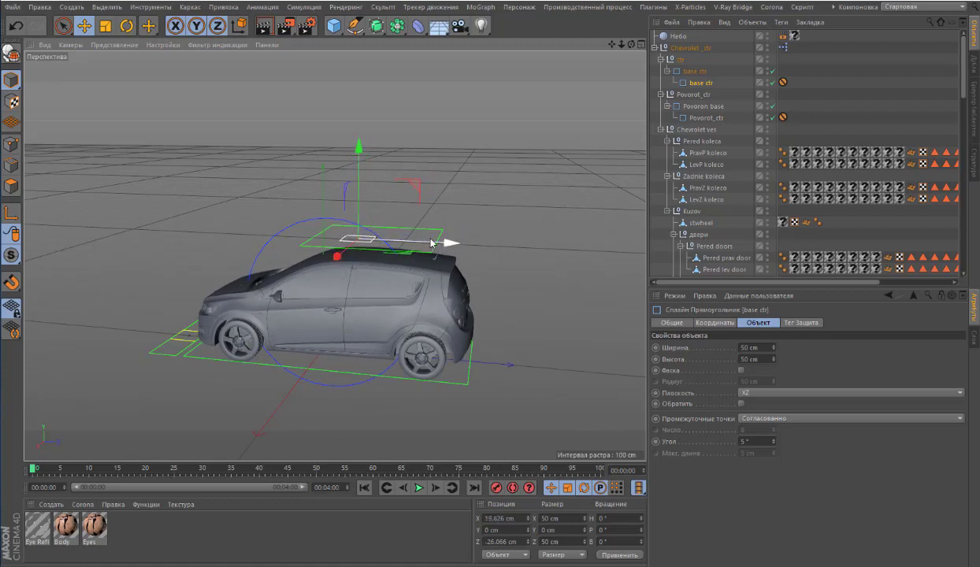
pyautogui.moveTo(463, 243); pyautogui.dragTo(477, 242)
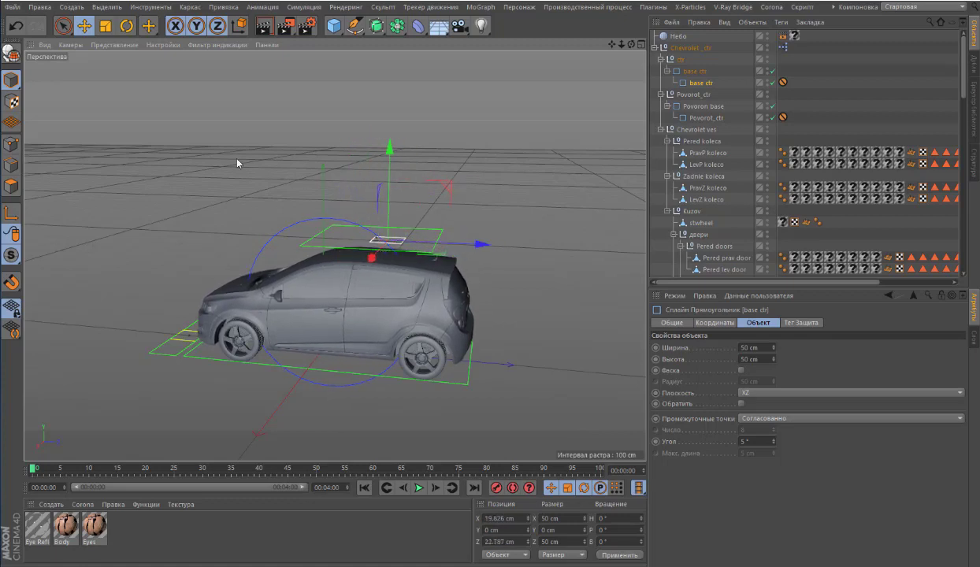
pyautogui.click(12, 26)
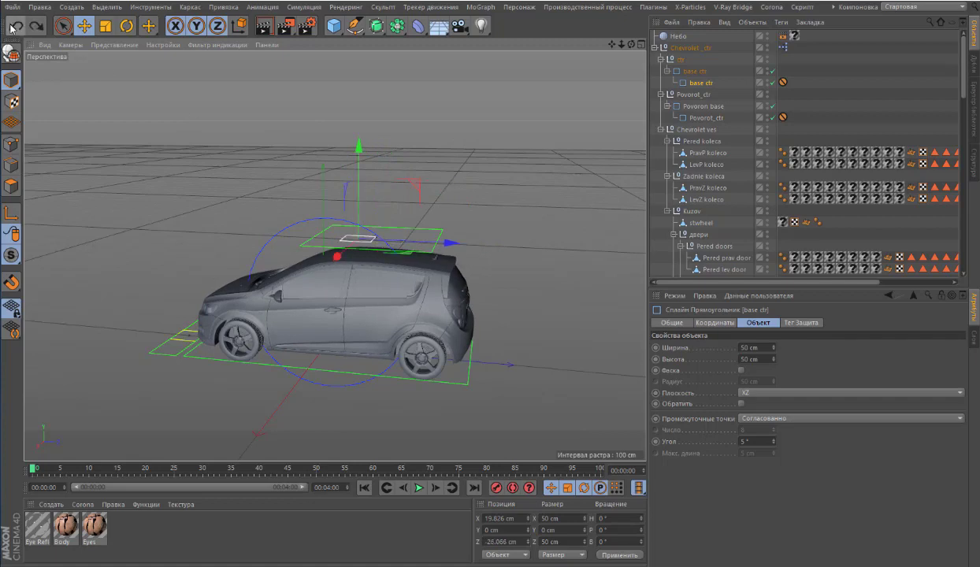
pyautogui.click(12, 26)
pyautogui.click(13, 26)
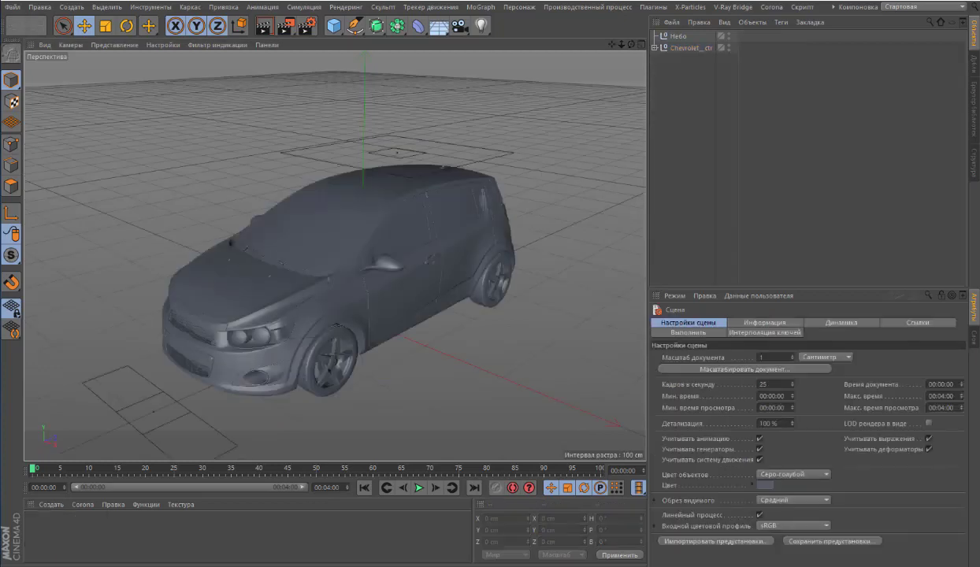
# Expand the Chevrolet_ctr hierarchy in the new scene down to the child spline of base_ctr
pyautogui.click(654, 48)
pyautogui.click(661, 60)
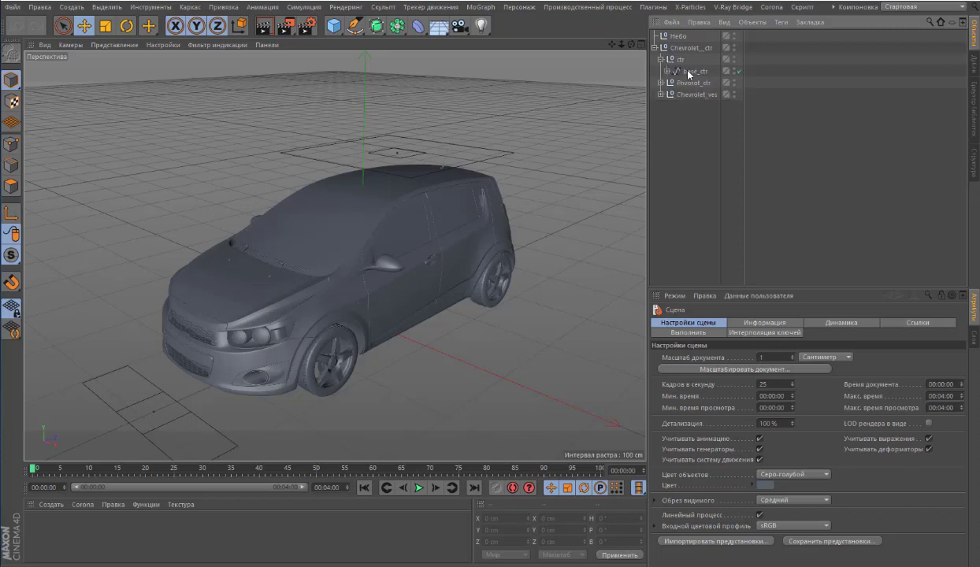
pyautogui.click(689, 72)
pyautogui.click(666, 72)
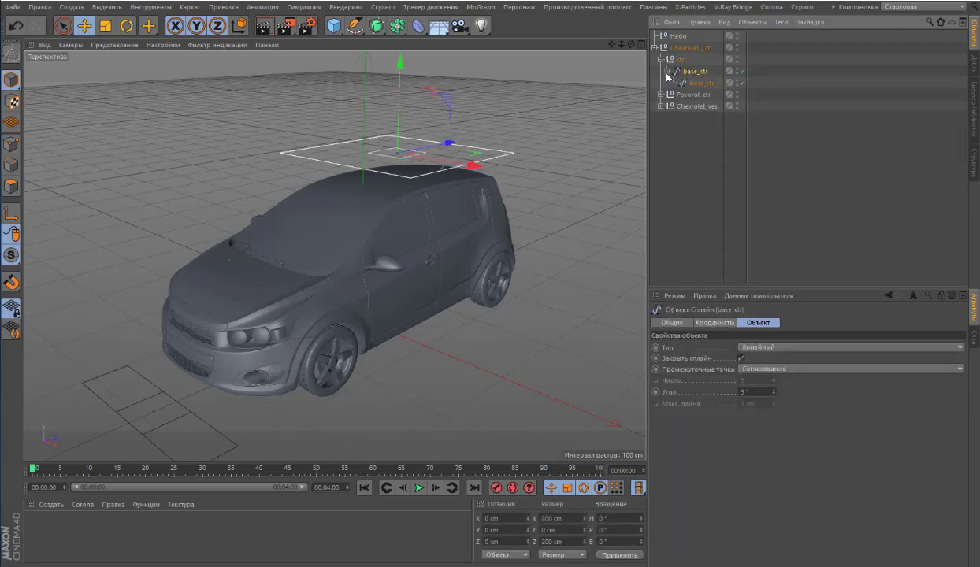
# Try moving the base_ctr_2 spline to a Z position of about 41.6 cm and undo the move
pyautogui.click(679, 84)
pyautogui.moveTo(453, 144); pyautogui.dragTo(484, 139)
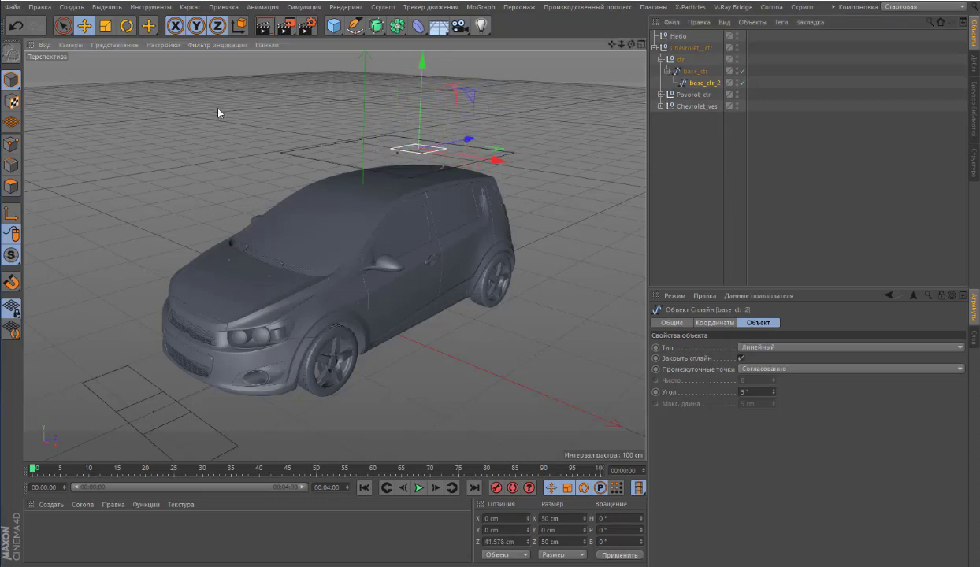
pyautogui.click(14, 28)
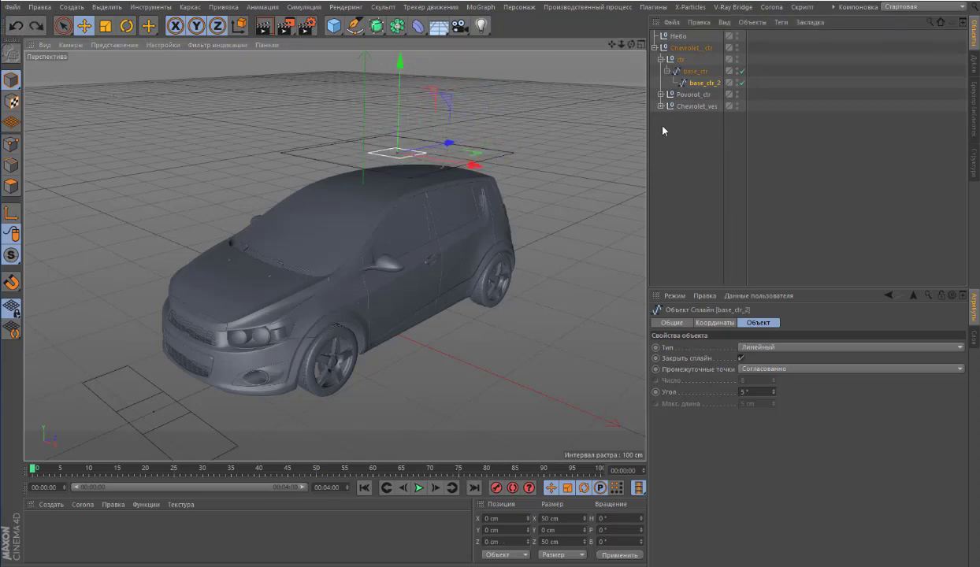
# Select the front left door and expand the Chevrolet_ves hierarchy through Kuzov and двери down to the Pered_doors group
pyautogui.keyDown('alt'); pyautogui.moveTo(332, 256); pyautogui.dragTo(383, 272); pyautogui.keyUp('alt')
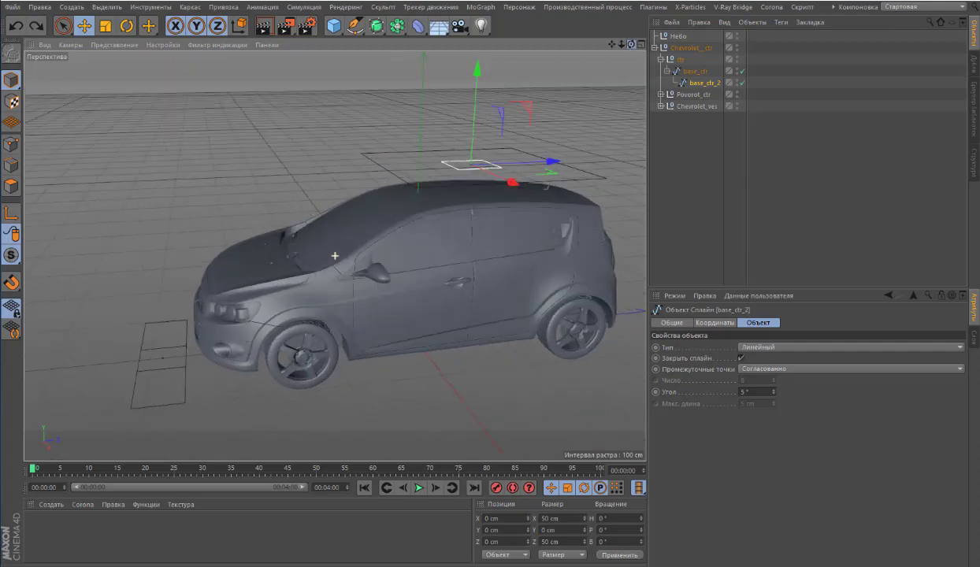
pyautogui.click(432, 283)
pyautogui.click(660, 105)
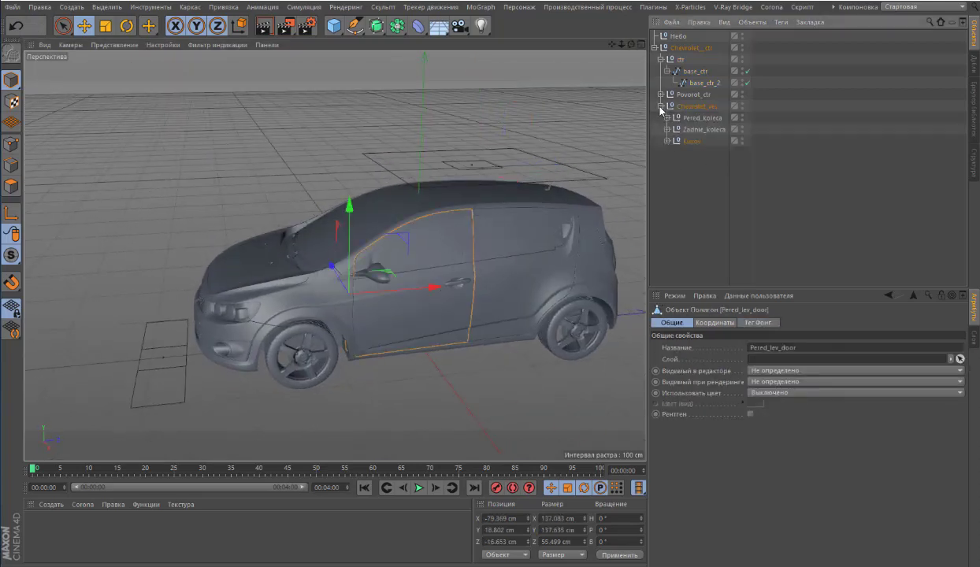
pyautogui.click(667, 141)
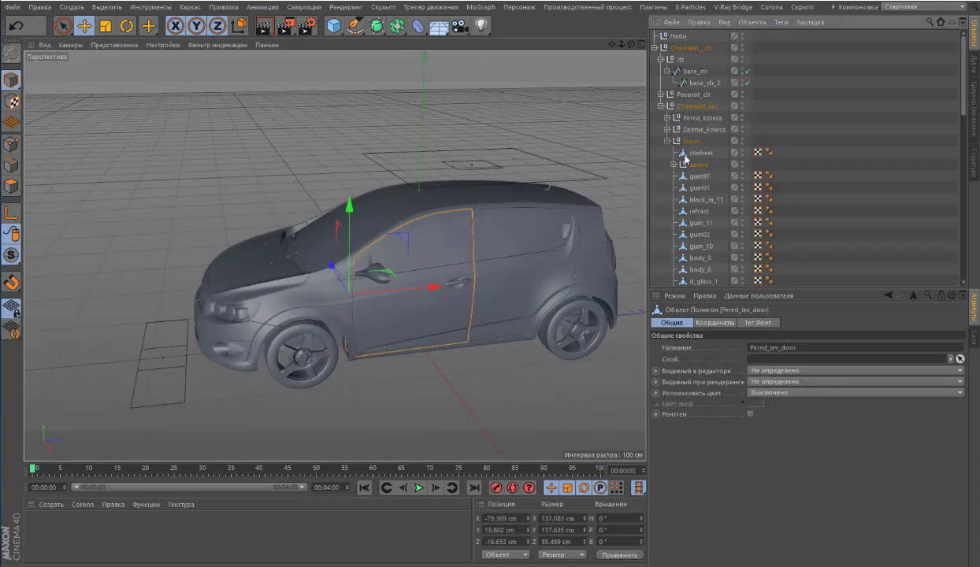
pyautogui.click(674, 164)
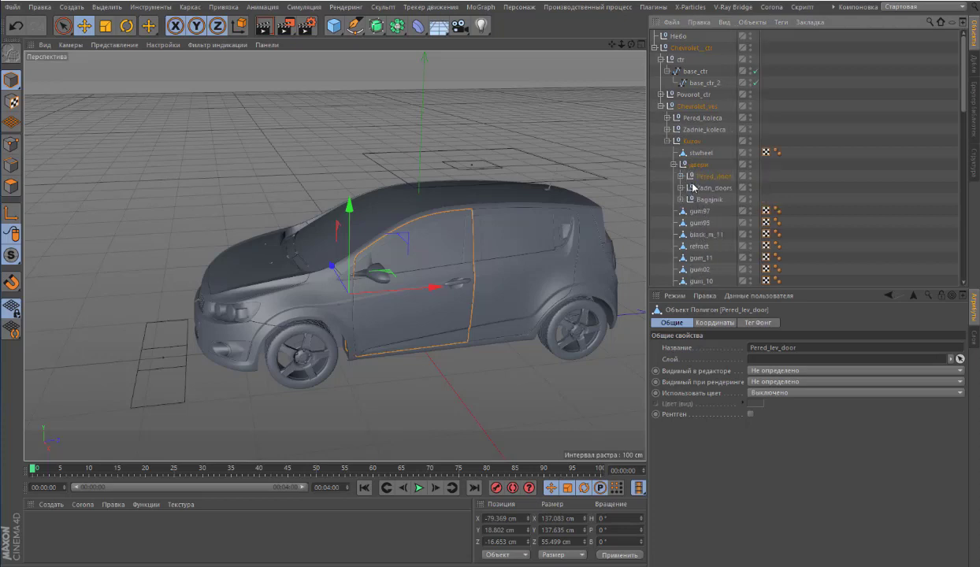
pyautogui.click(680, 176)
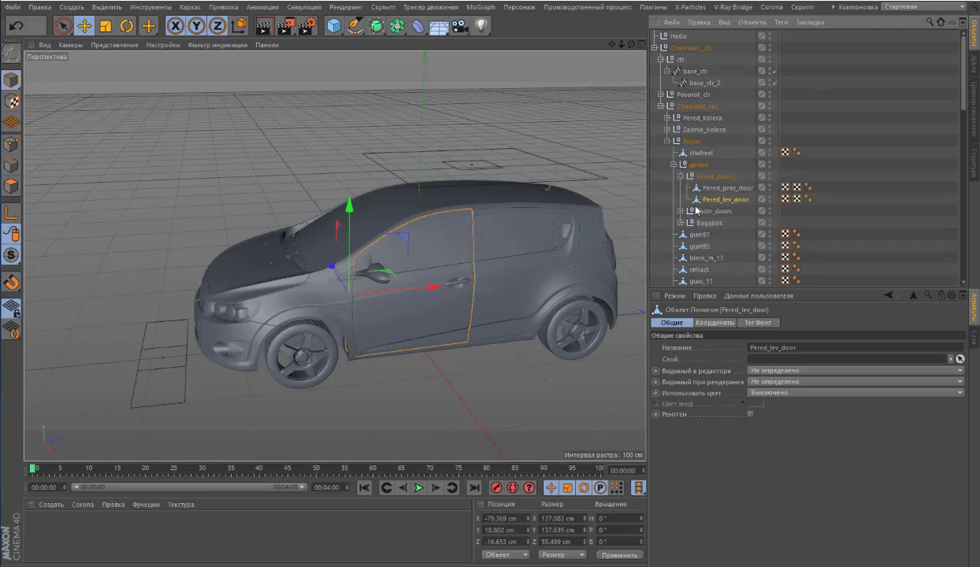
# Try swinging the Pered_lev_door front left door open to an H angle of about -47.5° and undo the rotation
pyautogui.click(126, 26)
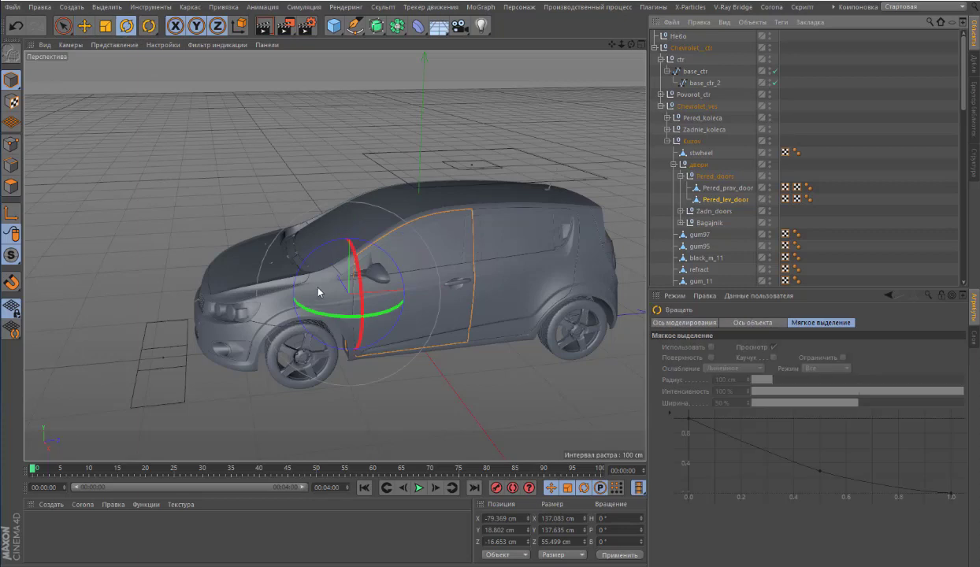
pyautogui.moveTo(313, 310); pyautogui.dragTo(333, 298)
pyautogui.moveTo(620, 45); pyautogui.dragTo(638, 47)
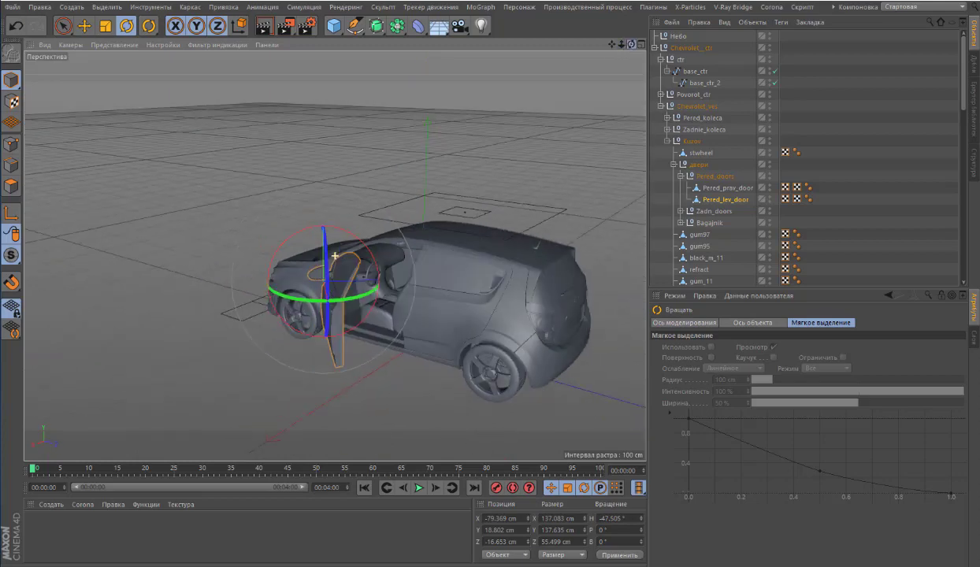
pyautogui.click(16, 26)
# Try rotating the Zad_lev_door rear left door of the car about its axis
pyautogui.click(428, 302)
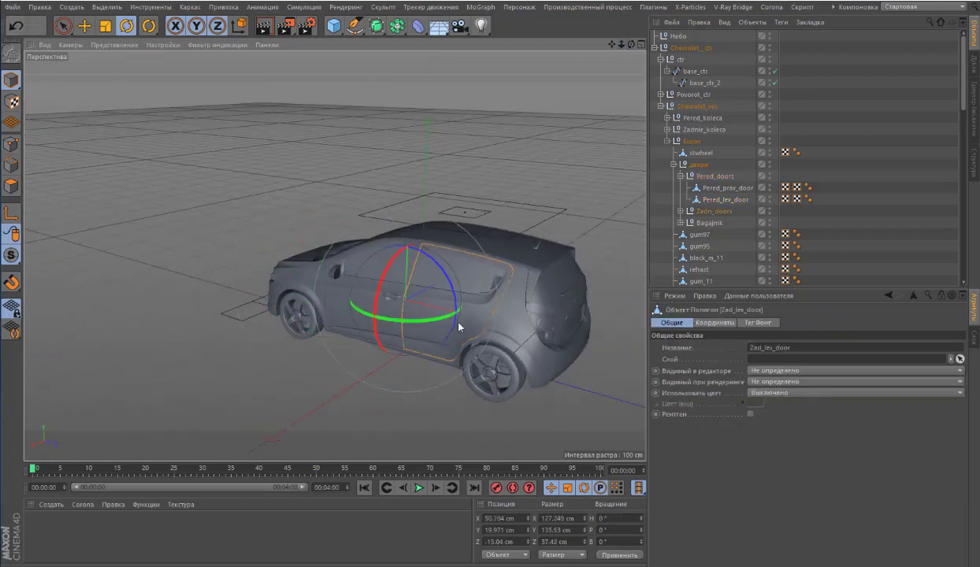
pyautogui.moveTo(398, 321); pyautogui.dragTo(366, 309)
pyautogui.hotkey('ctrl', 'z')
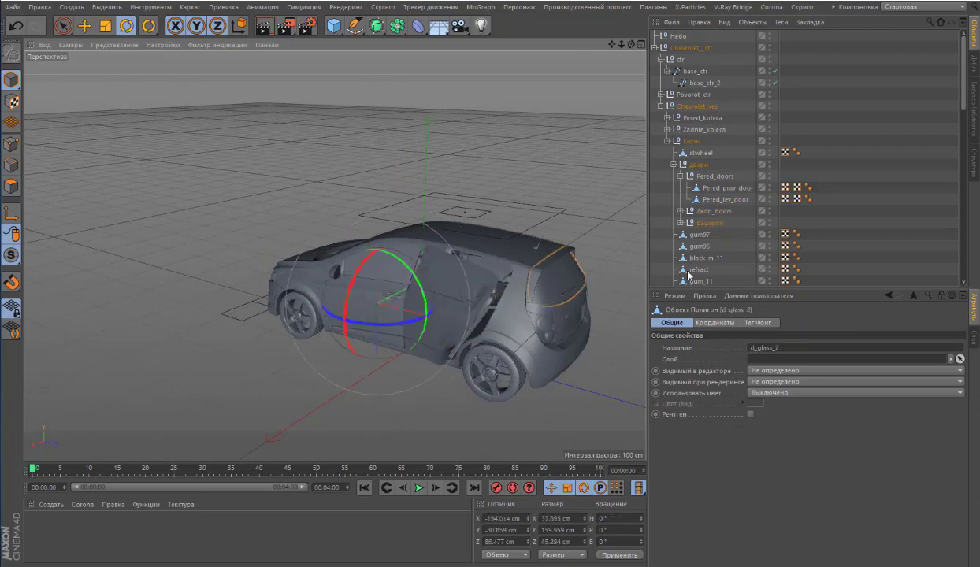
# Try rotating the Bagajnik tailgate group to an H angle of about -23.7°, and undo the tailgate and rear door rotations
pyautogui.click(592, 271)
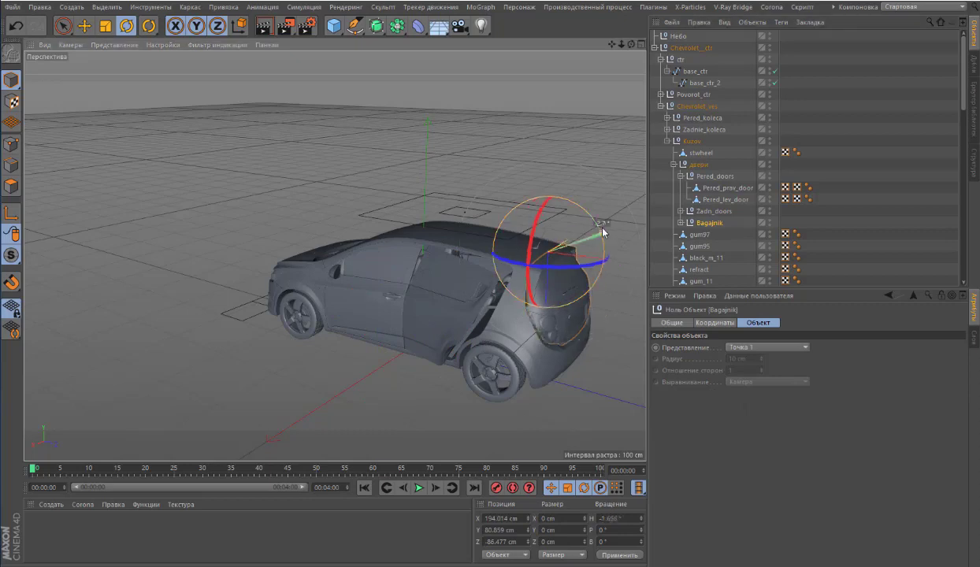
pyautogui.moveTo(600, 251); pyautogui.dragTo(597, 280)
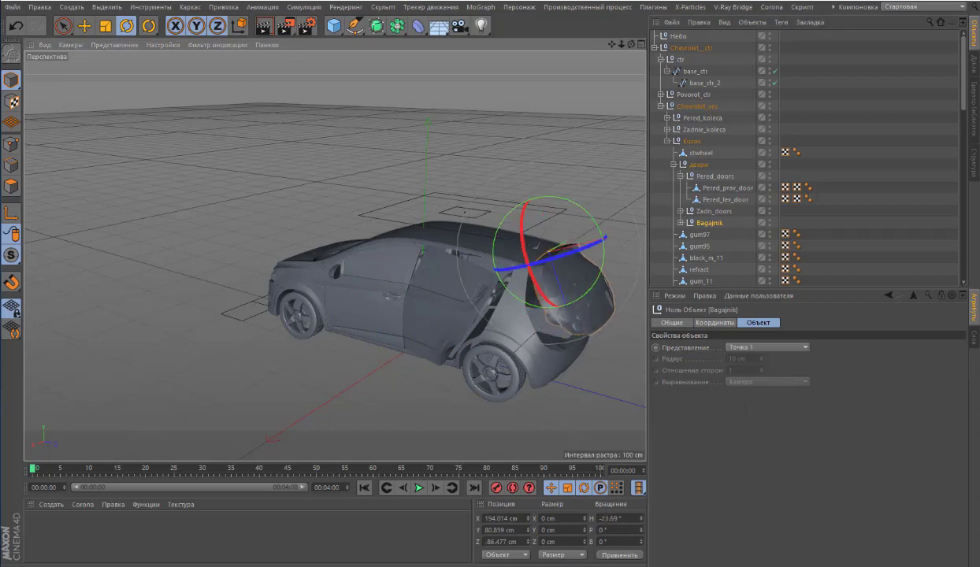
pyautogui.click(14, 27)
pyautogui.click(14, 27)
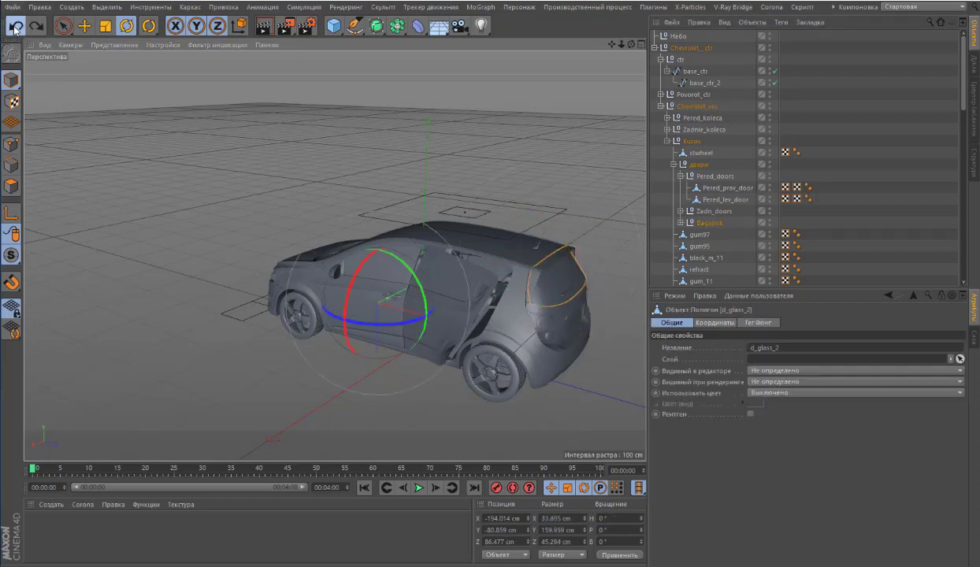
pyautogui.click(13, 27)
pyautogui.click(13, 27)
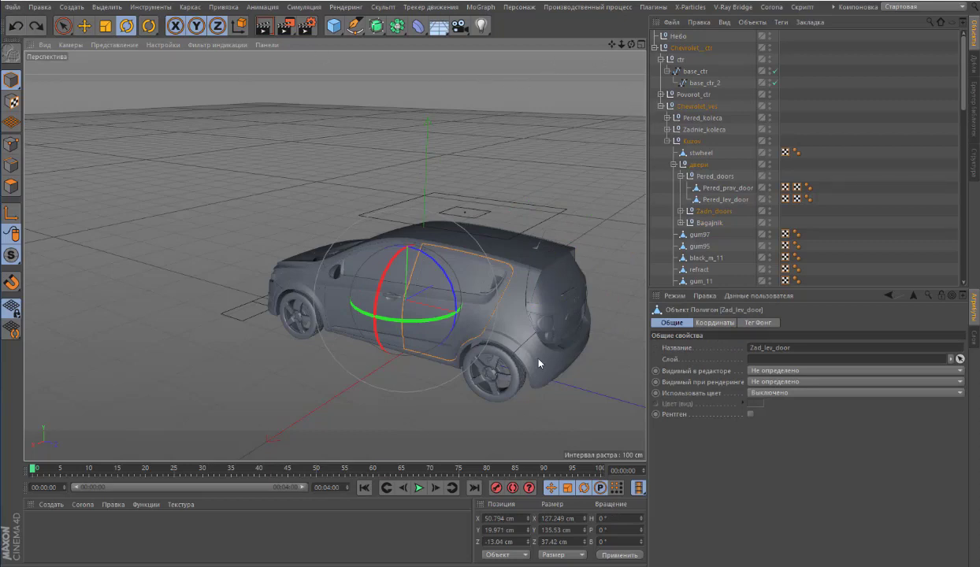
# Rotate the Pered_koleca front wheel group to a P angle of about -9.3° and the Zadnie_koleca rear wheel group to about -17.1°
pyautogui.click(294, 328)
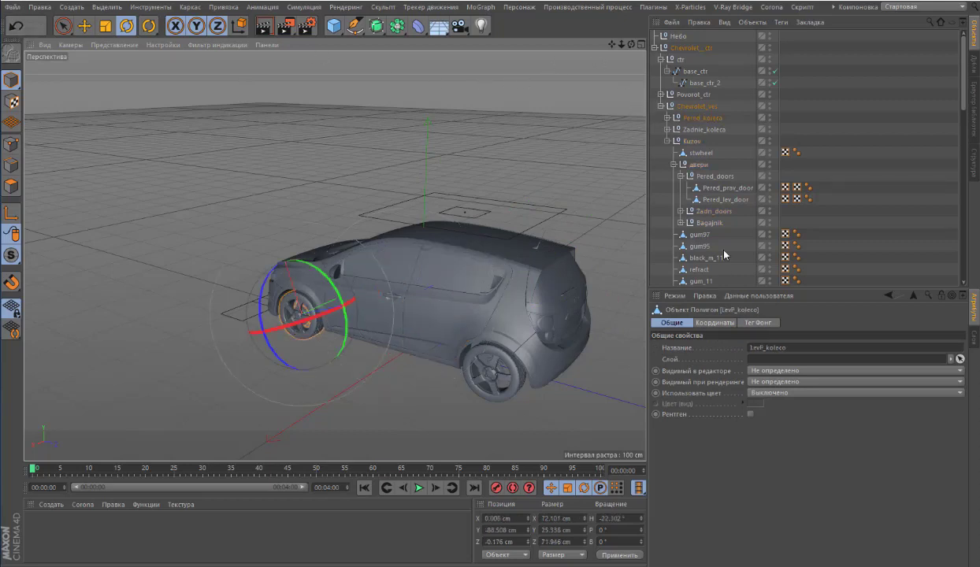
pyautogui.click(679, 117)
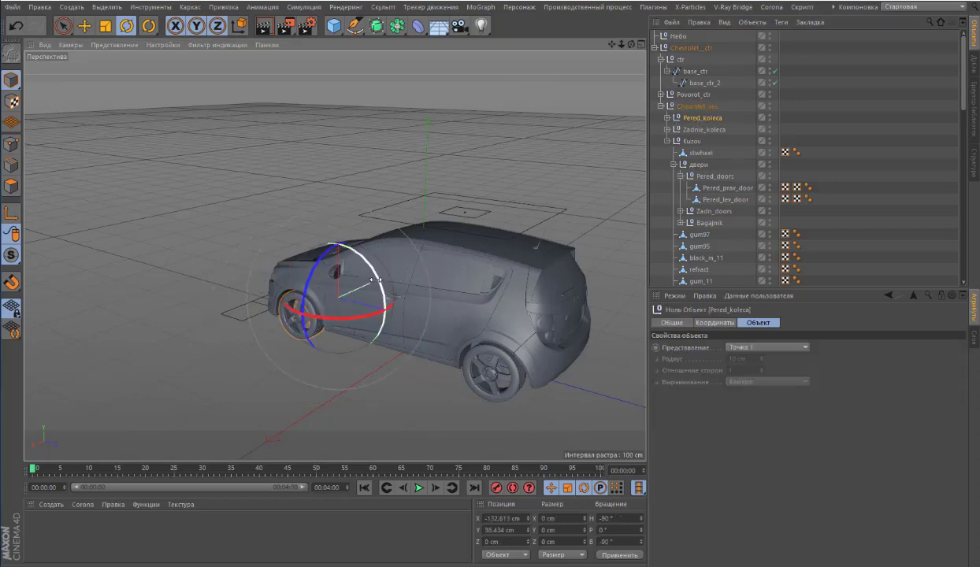
pyautogui.moveTo(375, 275)
pyautogui.mouseDown()
pyautogui.moveTo(385, 301)
pyautogui.moveTo(372, 273)
pyautogui.moveTo(373, 303)
pyautogui.moveTo(367, 272)
pyautogui.mouseUp()
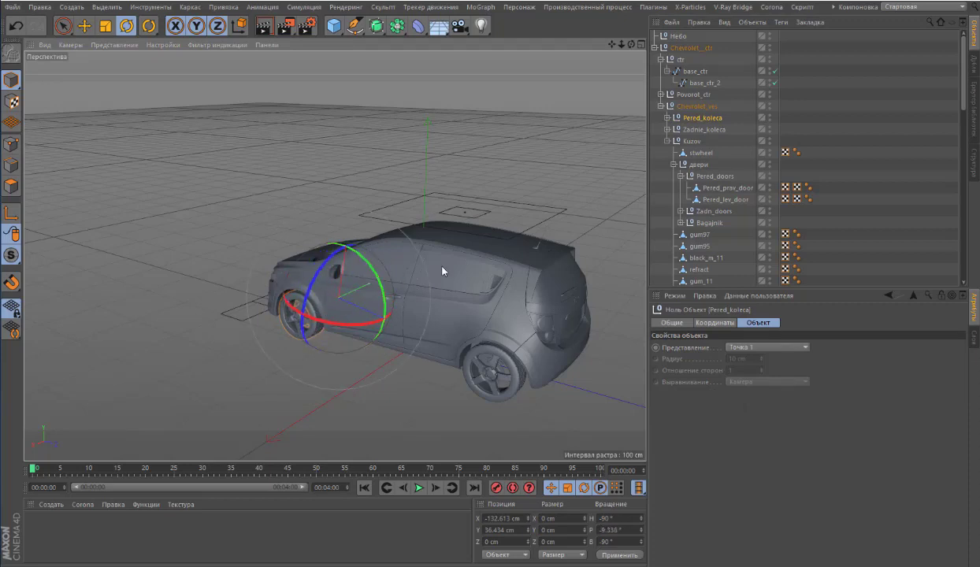
pyautogui.click(704, 131)
pyautogui.moveTo(562, 323); pyautogui.dragTo(551, 297)
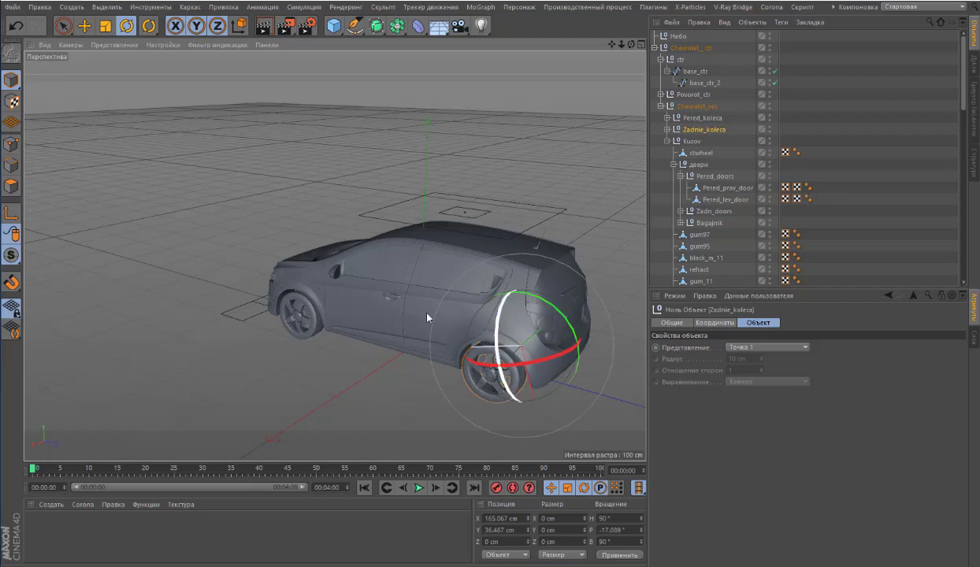
# Expand the Pered_koleca group, check both front wheel objects, and try rotating the front left wheel LevP_koleco
pyautogui.click(302, 324)
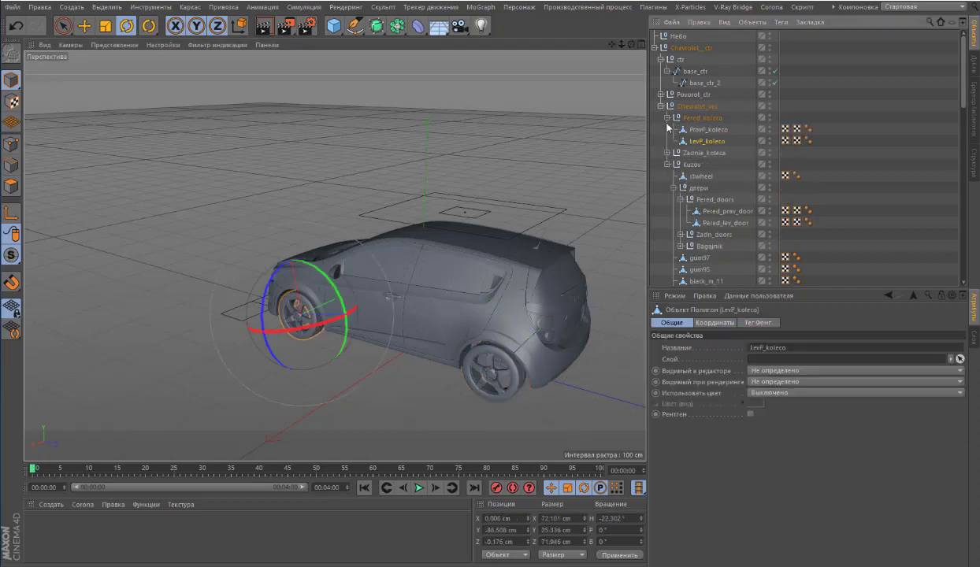
pyautogui.click(701, 131)
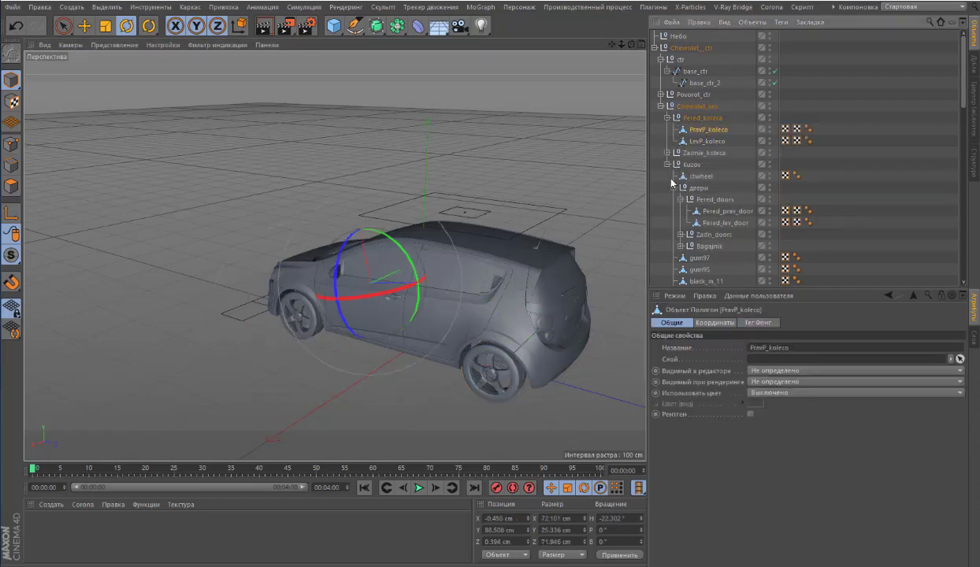
pyautogui.click(702, 142)
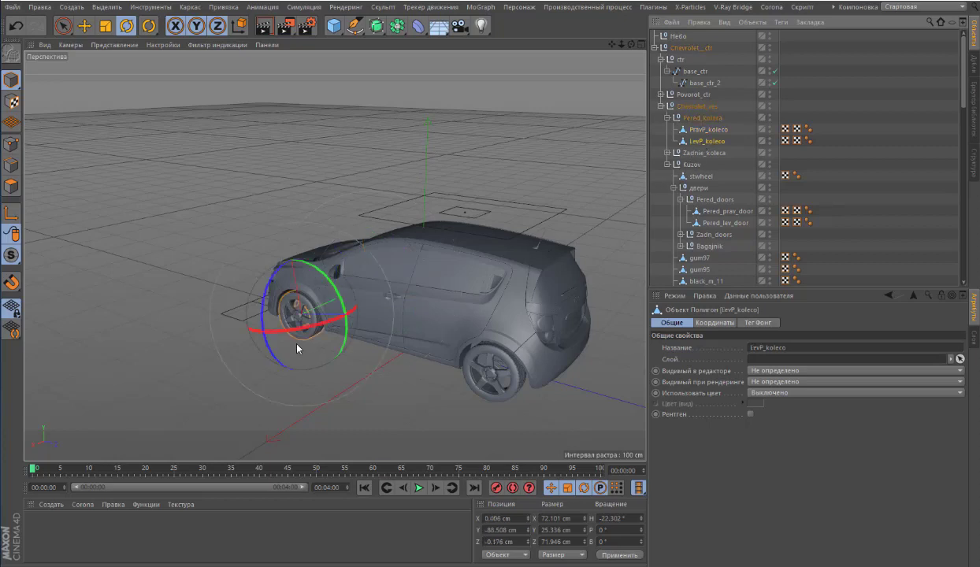
pyautogui.moveTo(283, 329)
pyautogui.mouseDown()
pyautogui.moveTo(311, 333)
pyautogui.moveTo(267, 339)
pyautogui.moveTo(278, 329)
pyautogui.moveTo(293, 342)
pyautogui.mouseUp()
# Try rotating the front right wheel PravP_koleco to a P angle of about -3.9°, and undo both individual front wheel rotations
pyautogui.click(704, 130)
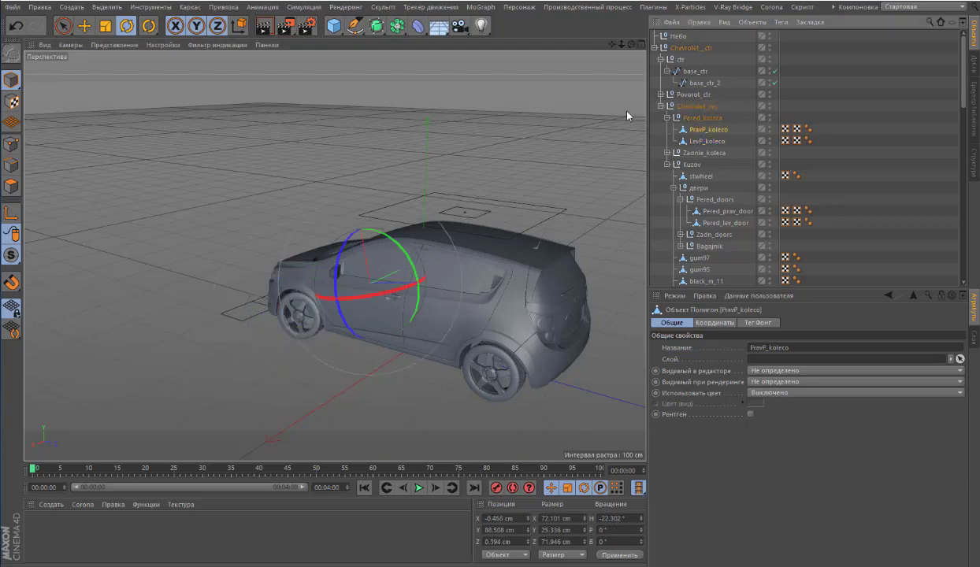
pyautogui.moveTo(630, 44); pyautogui.dragTo(569, 223)
pyautogui.moveTo(452, 368)
pyautogui.mouseDown()
pyautogui.moveTo(420, 372)
pyautogui.moveTo(441, 366)
pyautogui.mouseUp()
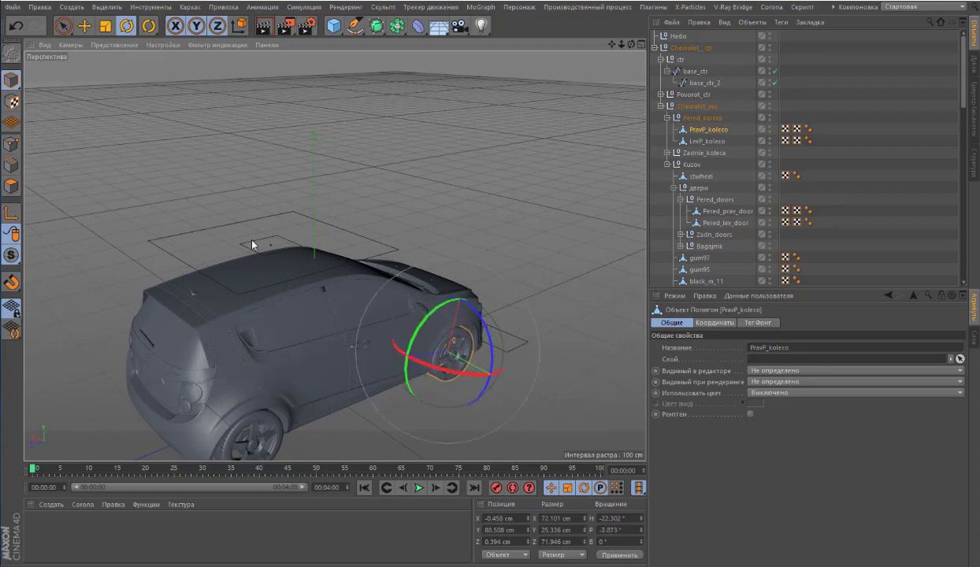
pyautogui.click(16, 26)
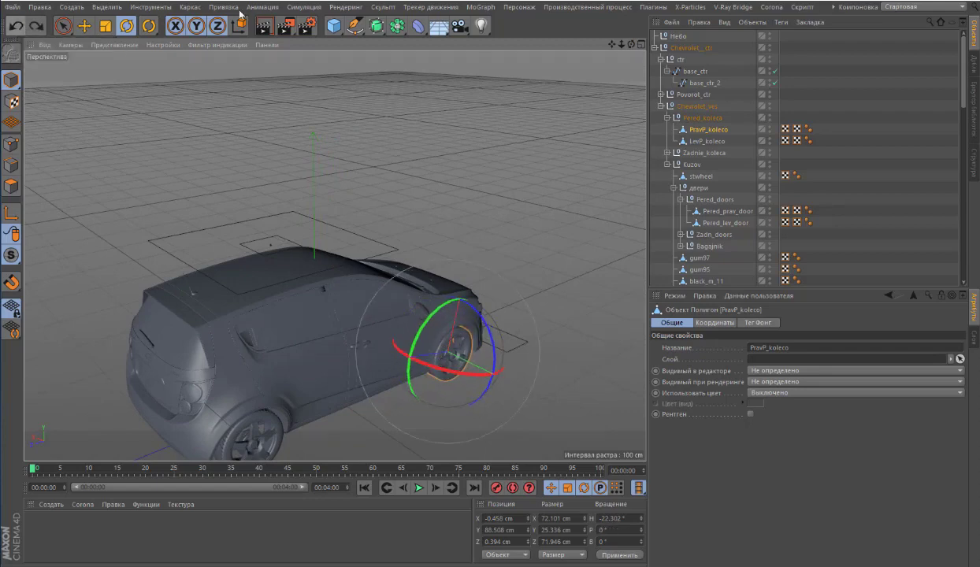
pyautogui.moveTo(619, 44); pyautogui.dragTo(619, 46)
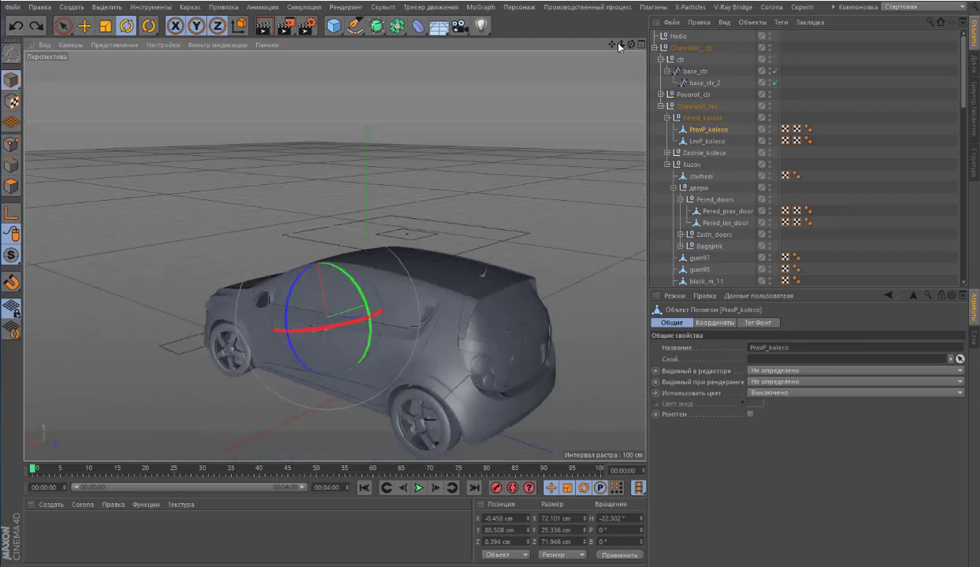
pyautogui.click(18, 27)
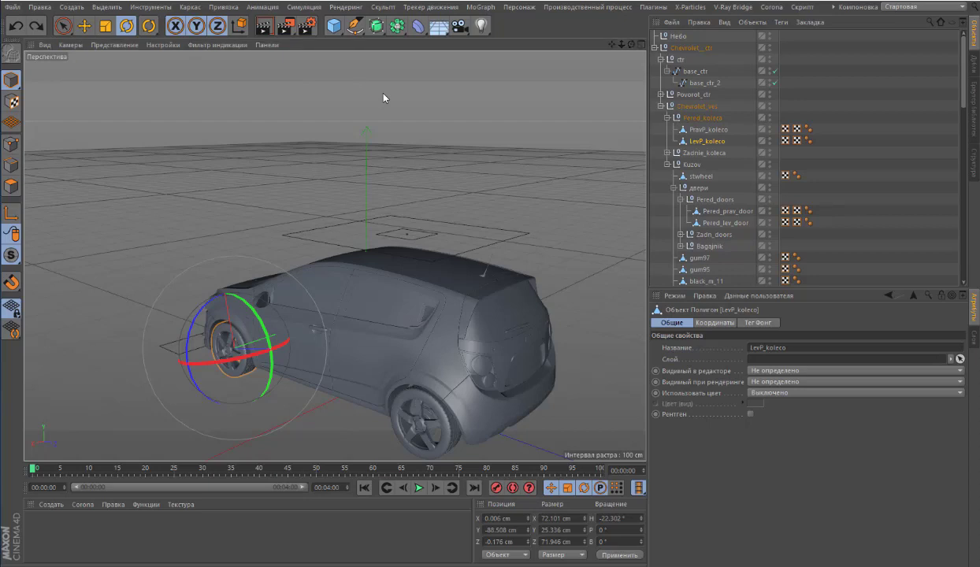
pyautogui.moveTo(611, 47); pyautogui.dragTo(673, 52)
pyautogui.keyDown('alt'); pyautogui.moveTo(335, 256); pyautogui.dragTo(335, 256); pyautogui.keyUp('alt')
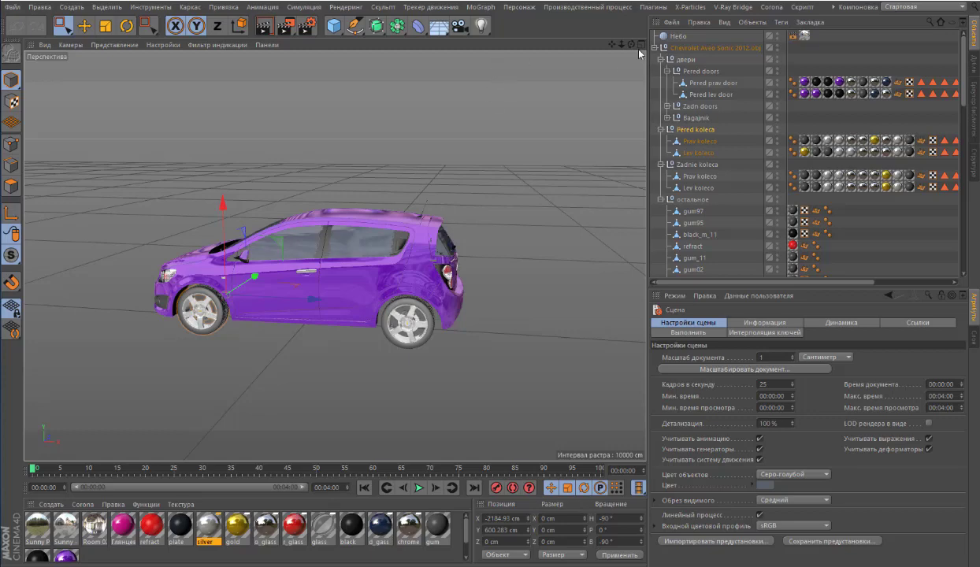
# Render the purple textured Chevrolet in the viewport from three different front angles
pyautogui.moveTo(630, 44); pyautogui.dragTo(481, 49)
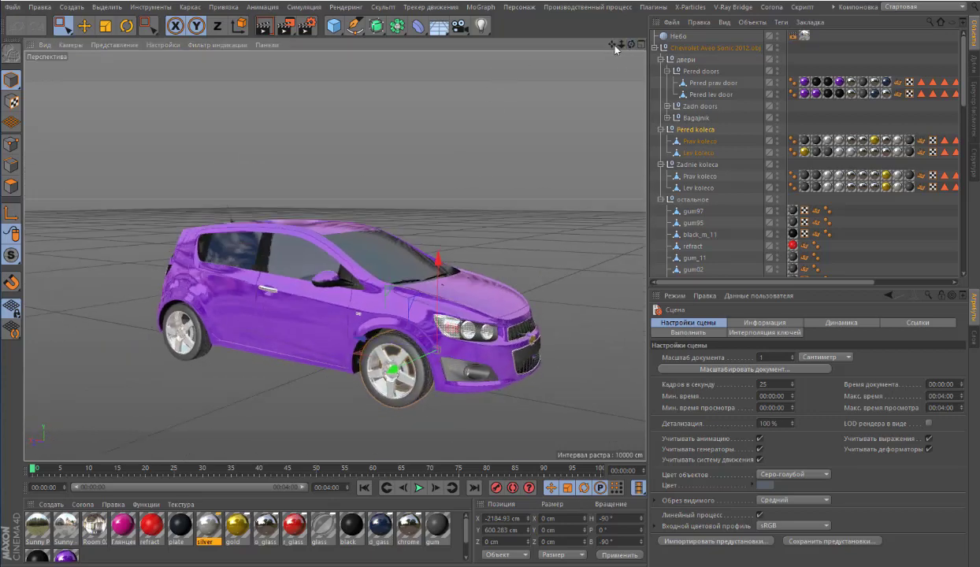
pyautogui.moveTo(622, 47); pyautogui.dragTo(581, 49)
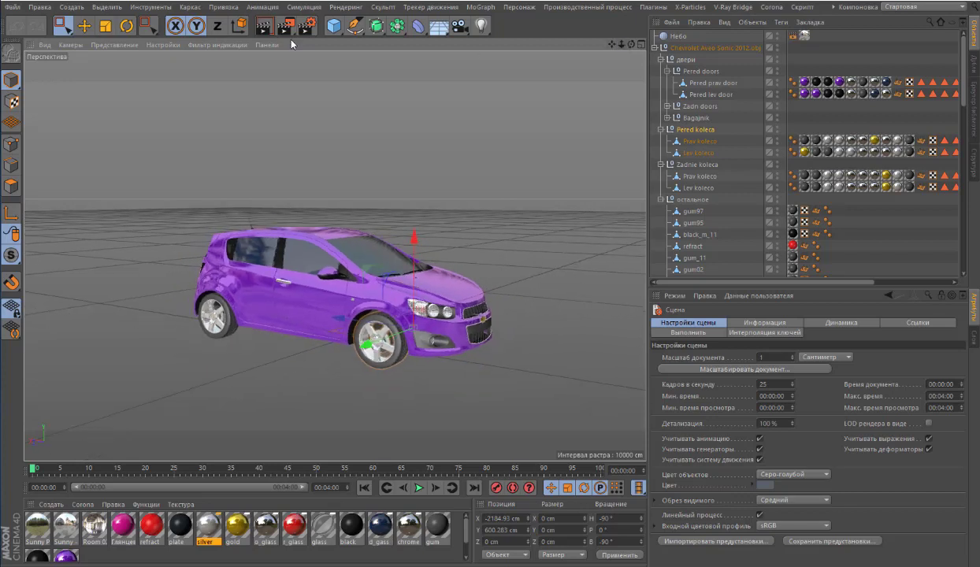
pyautogui.click(263, 32)
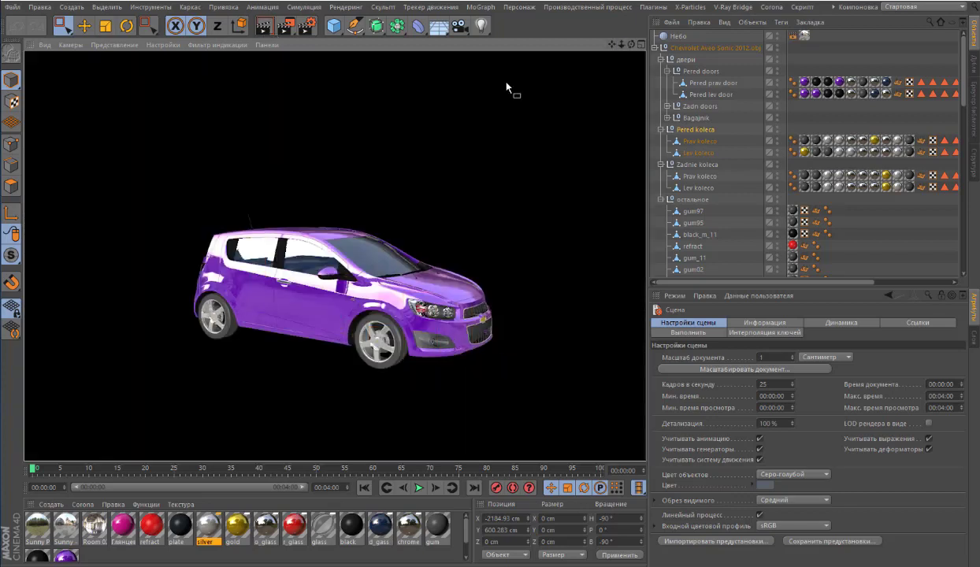
pyautogui.moveTo(630, 45); pyautogui.dragTo(660, 48)
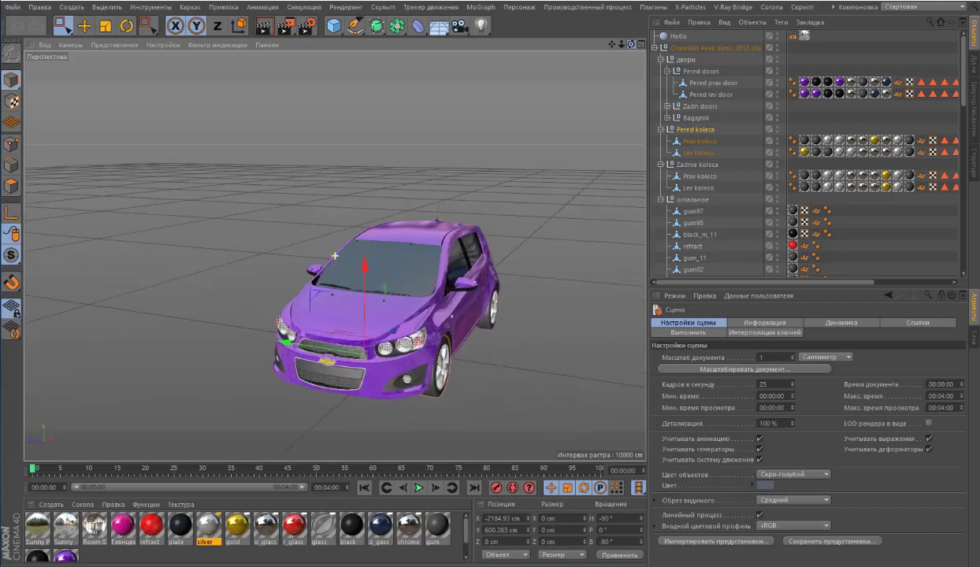
pyautogui.click(260, 29)
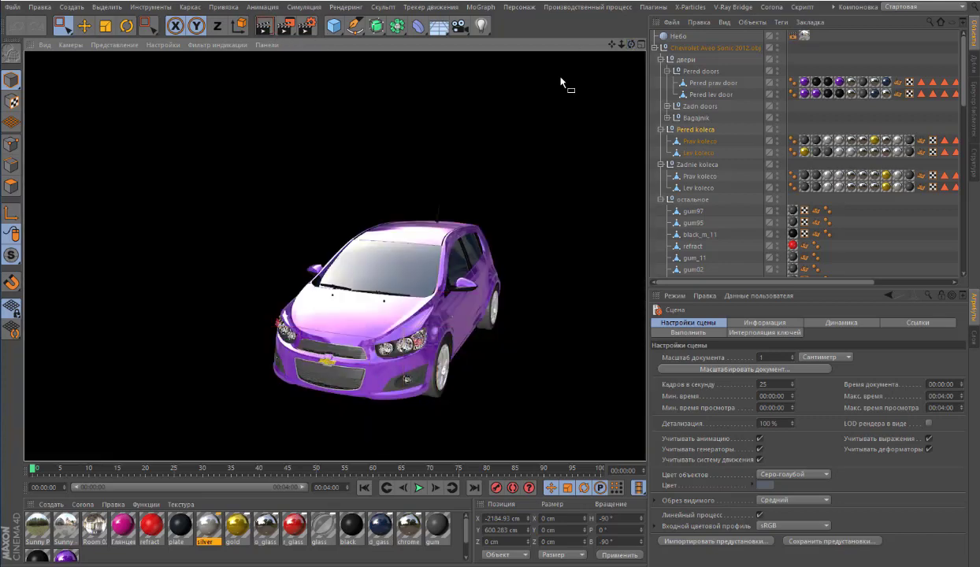
pyautogui.moveTo(630, 48); pyautogui.dragTo(604, 45)
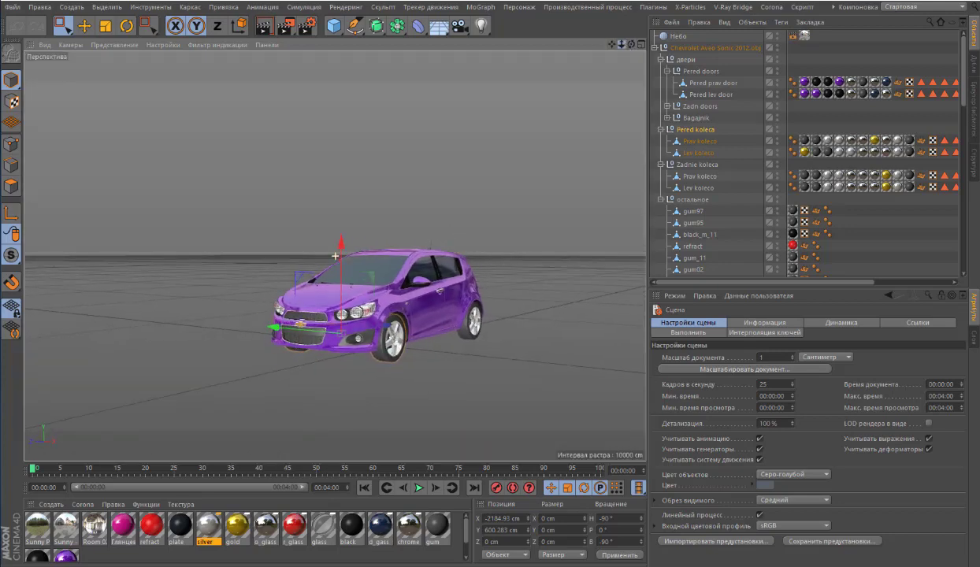
pyautogui.click(264, 30)
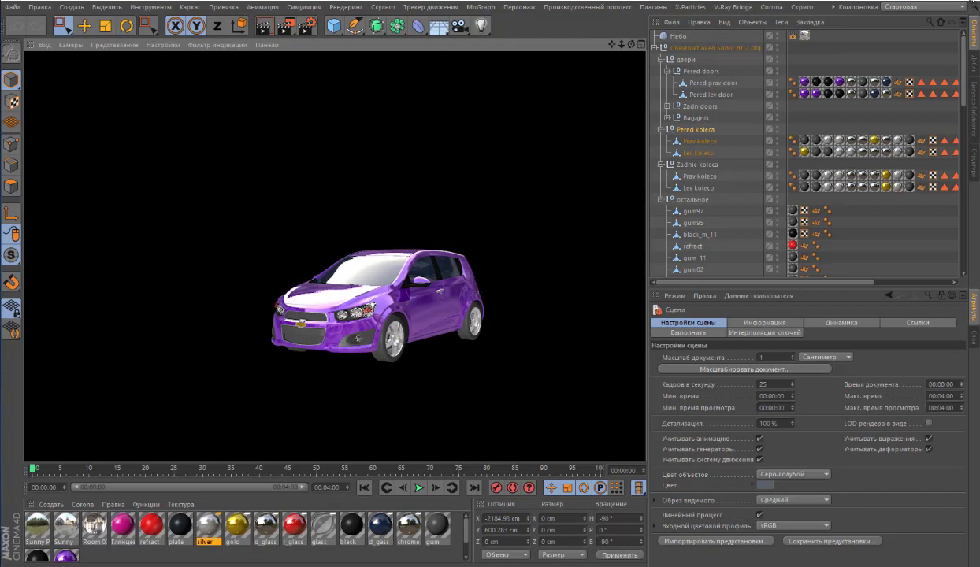
# Close the program, discarding the changes to Моя модель.c4d and Rig.fbx and saving those to Rig.c4d
pyautogui.click(972, 3)
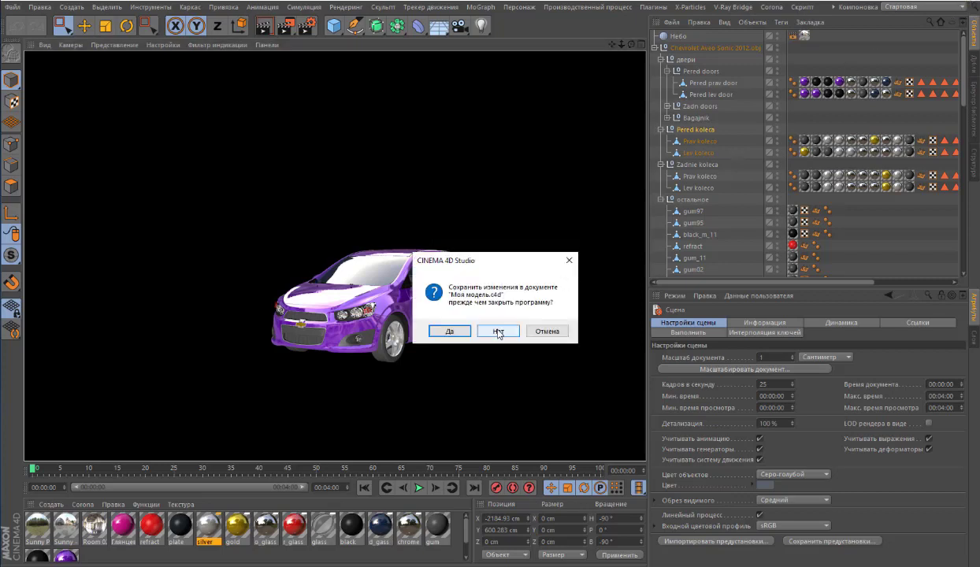
pyautogui.click(497, 332)
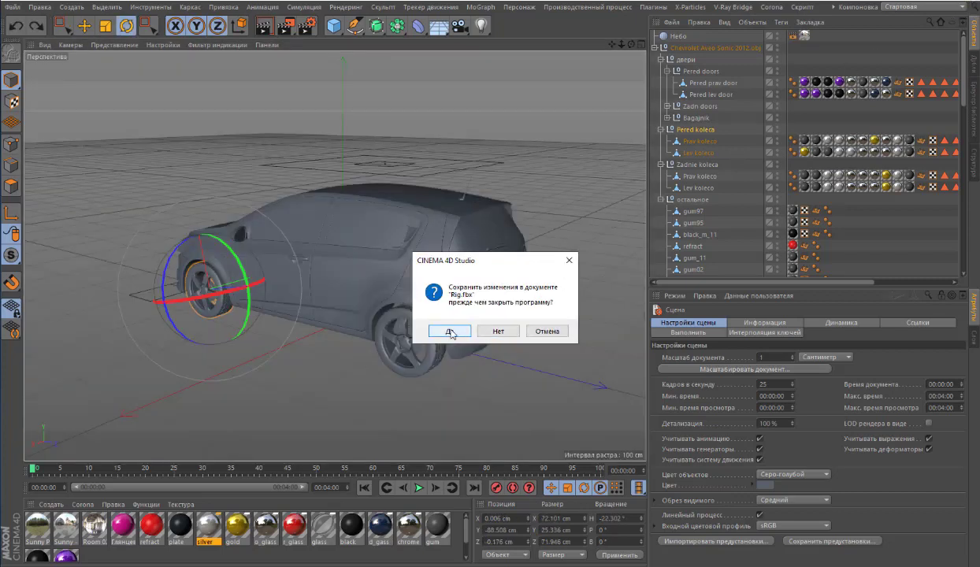
pyautogui.click(498, 332)
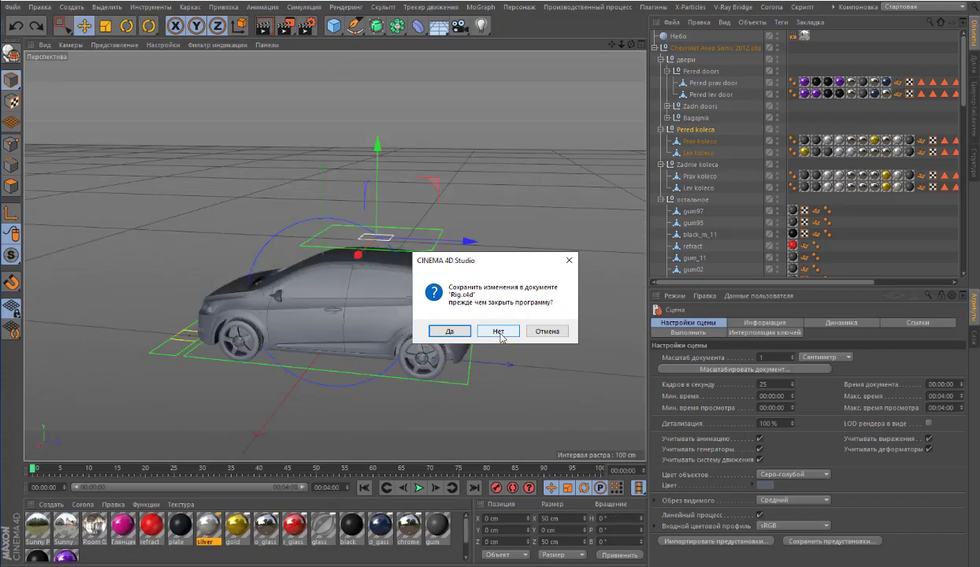
pyautogui.click(448, 332)
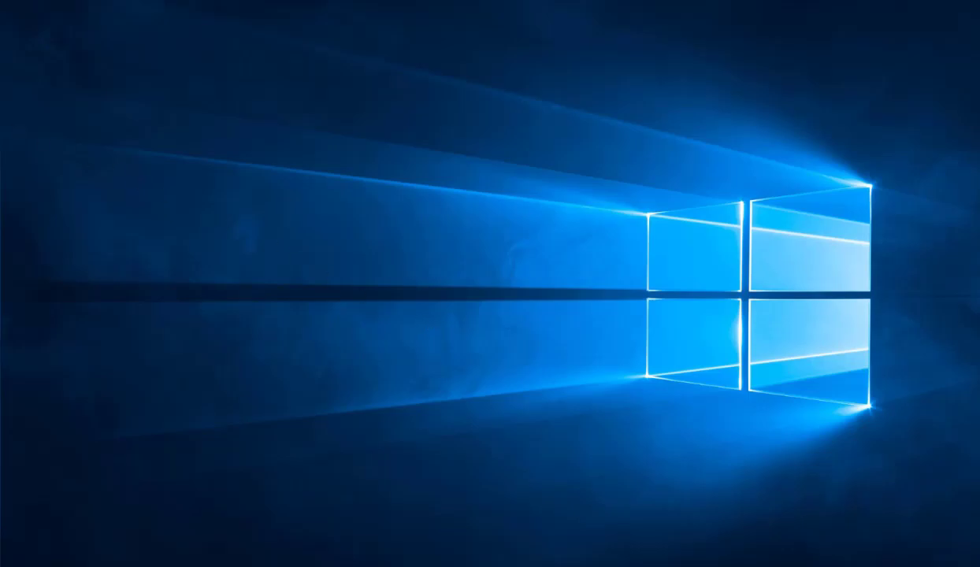